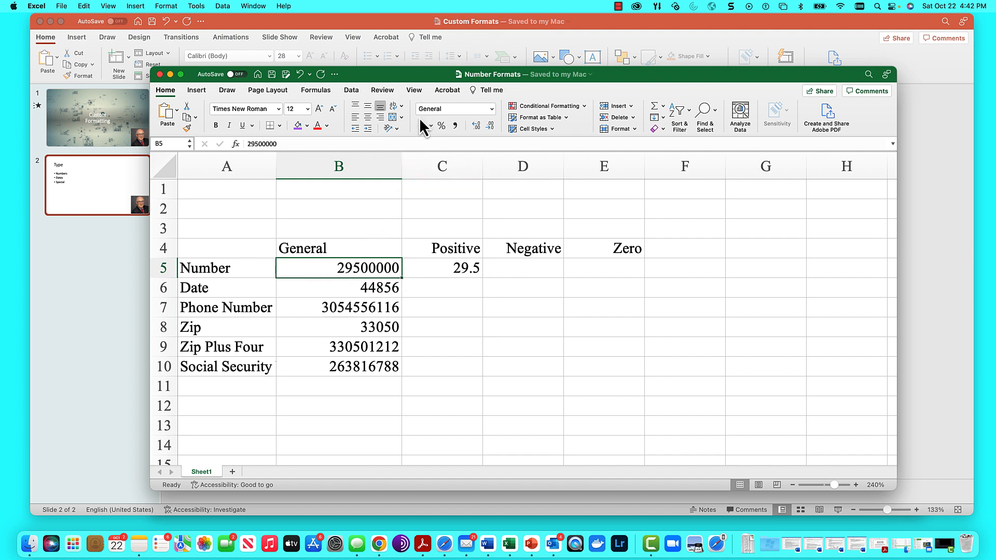
# Format the number in B5 with a thousands separator and no decimal places.
pyautogui.click(456, 125)
pyautogui.click(489, 125)
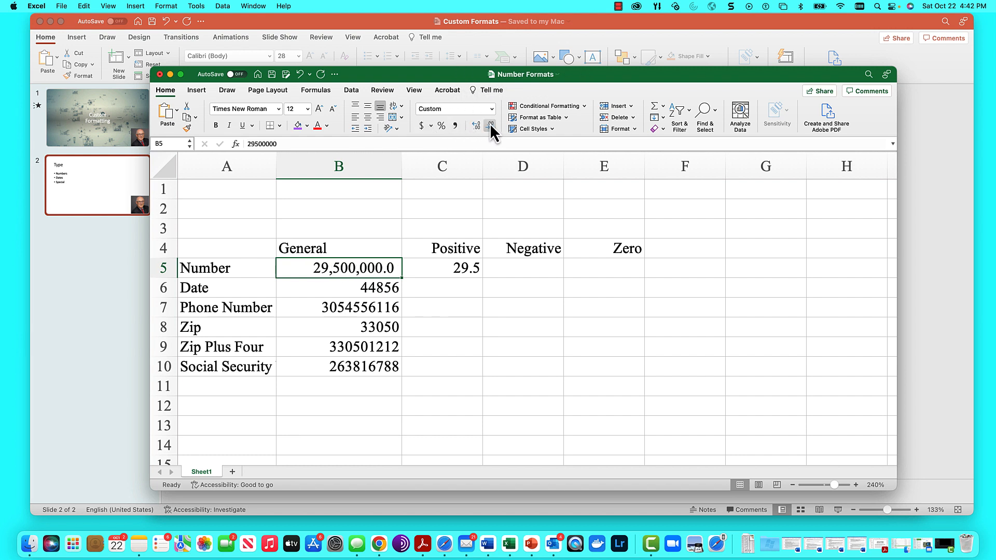
pyautogui.click(490, 125)
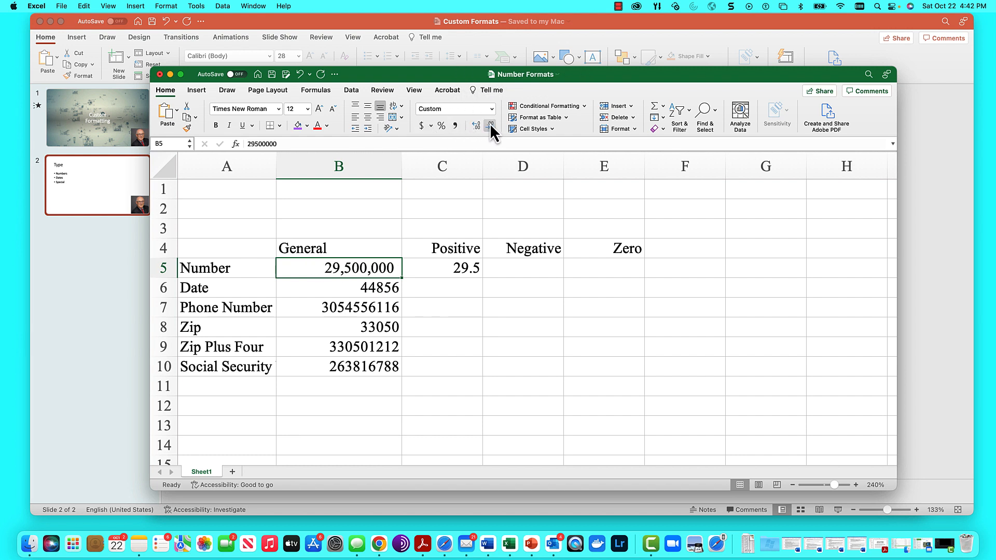
# Add the header Text in cell F4 and color it red.
pyautogui.click(437, 268)
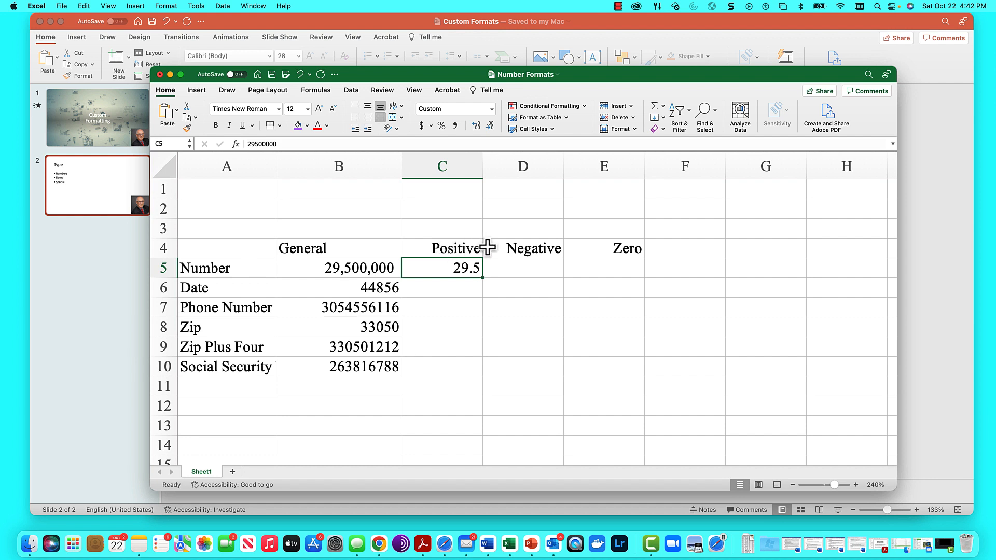
pyautogui.click(685, 248)
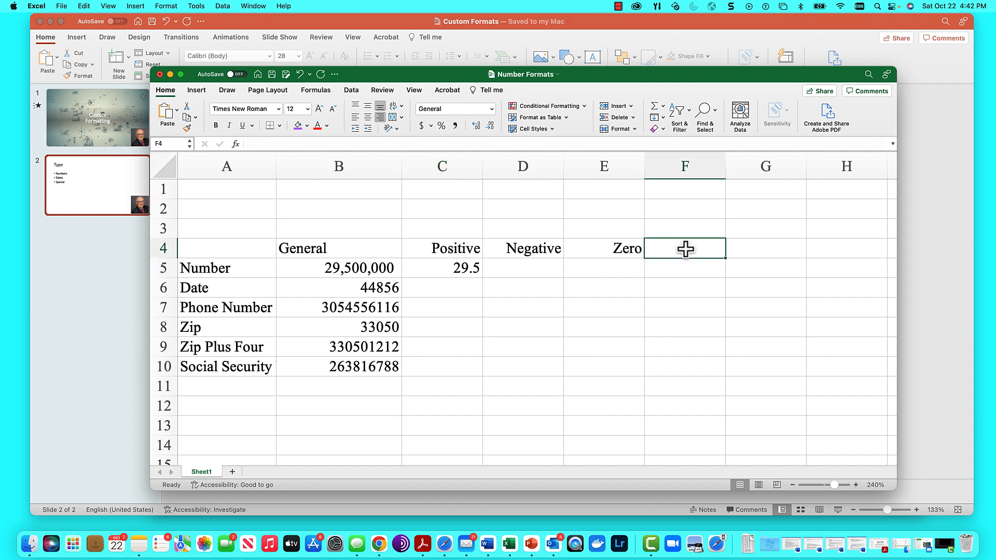
pyautogui.write('Text')
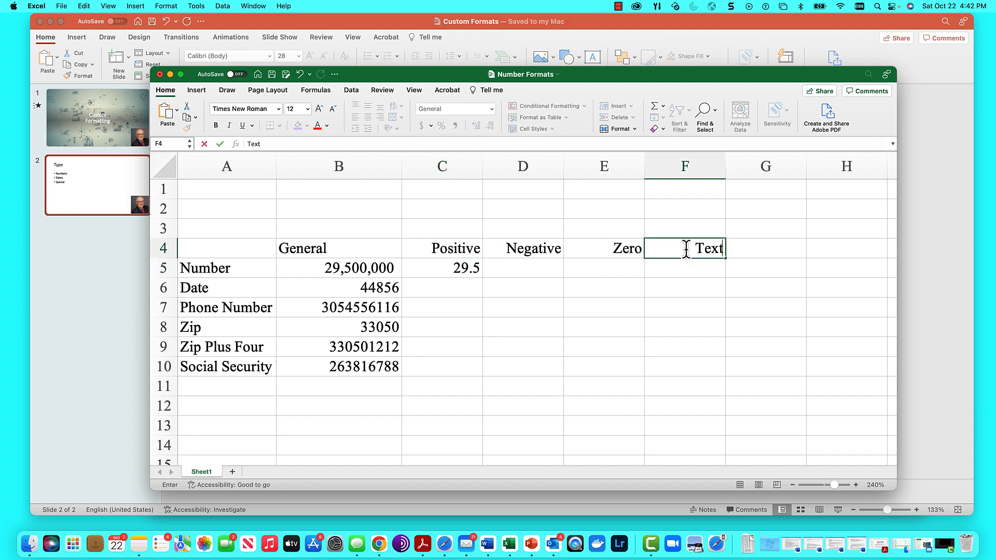
pyautogui.press('Return')
pyautogui.click(686, 249)
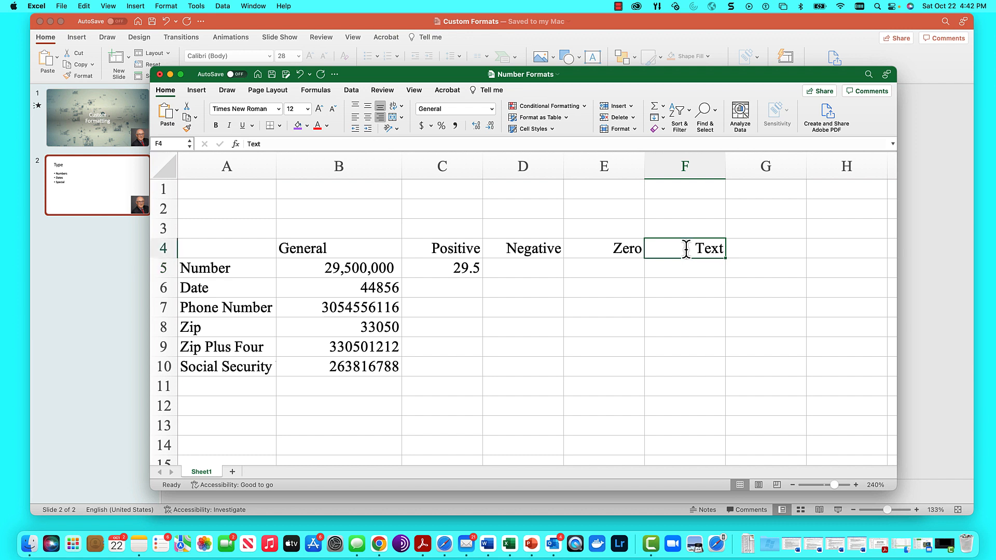
pyautogui.click(318, 125)
# In C5's custom number format, remove the two trailing commas and add them back one at a time to make #,###.0,,.
pyautogui.click(450, 271)
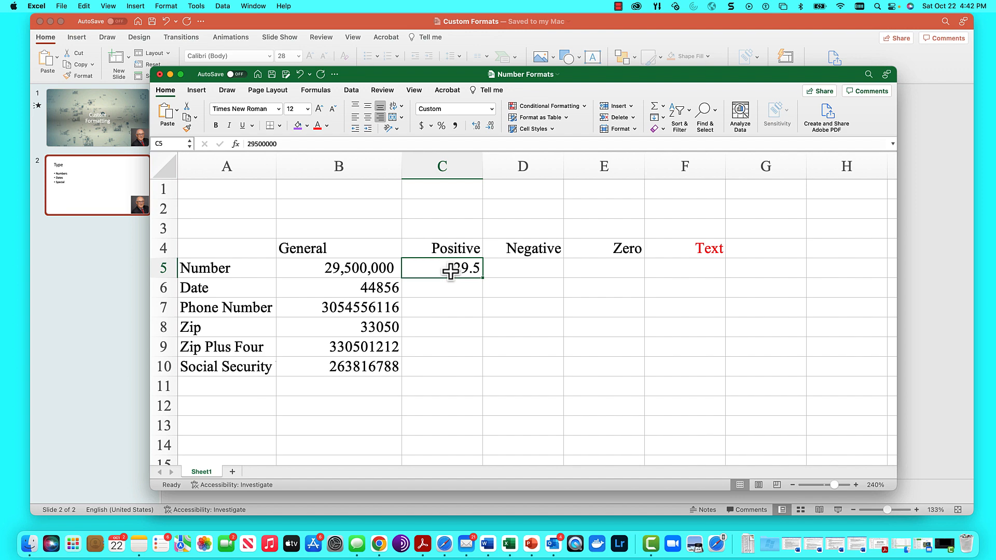
pyautogui.rightClick(450, 271)
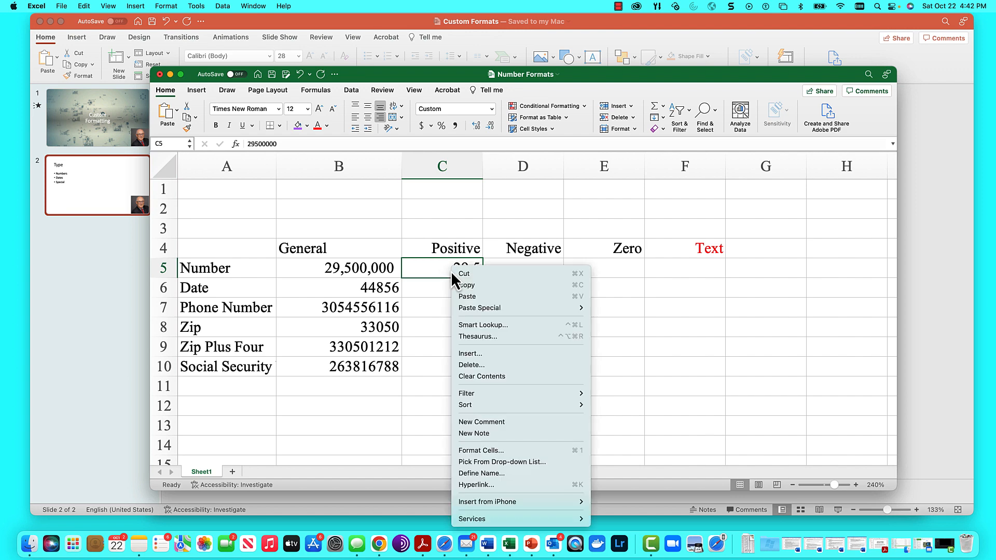
pyautogui.click(488, 451)
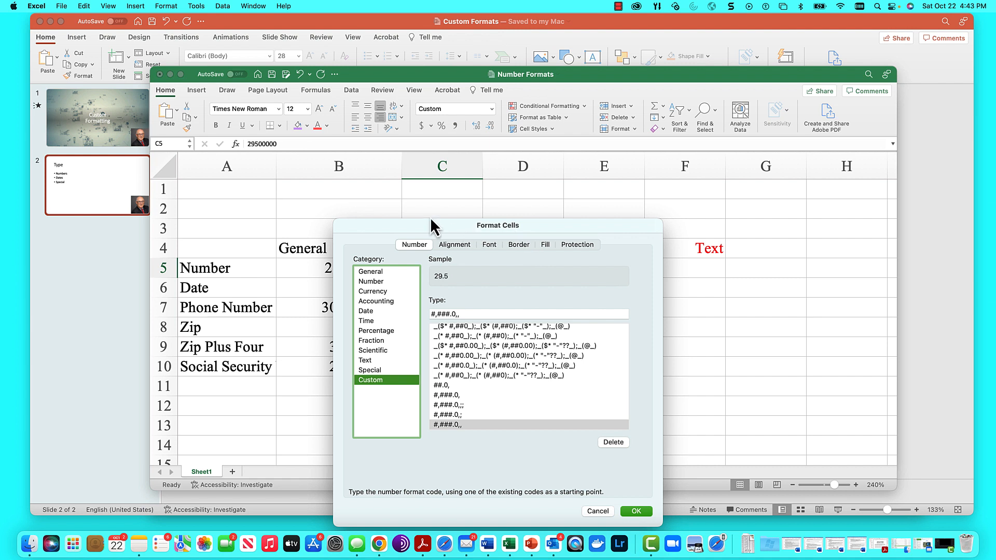
pyautogui.moveTo(431, 224); pyautogui.dragTo(596, 155)
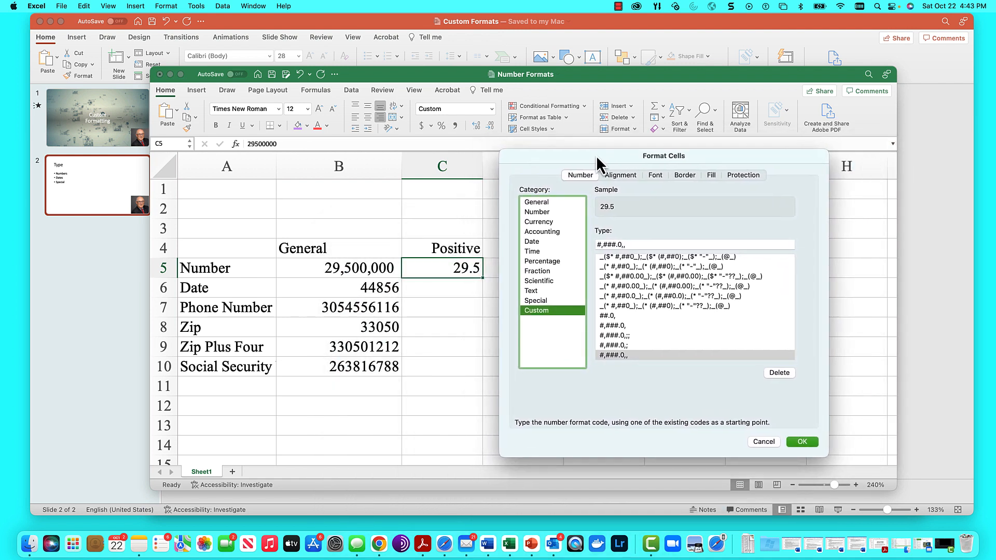
pyautogui.click(638, 245)
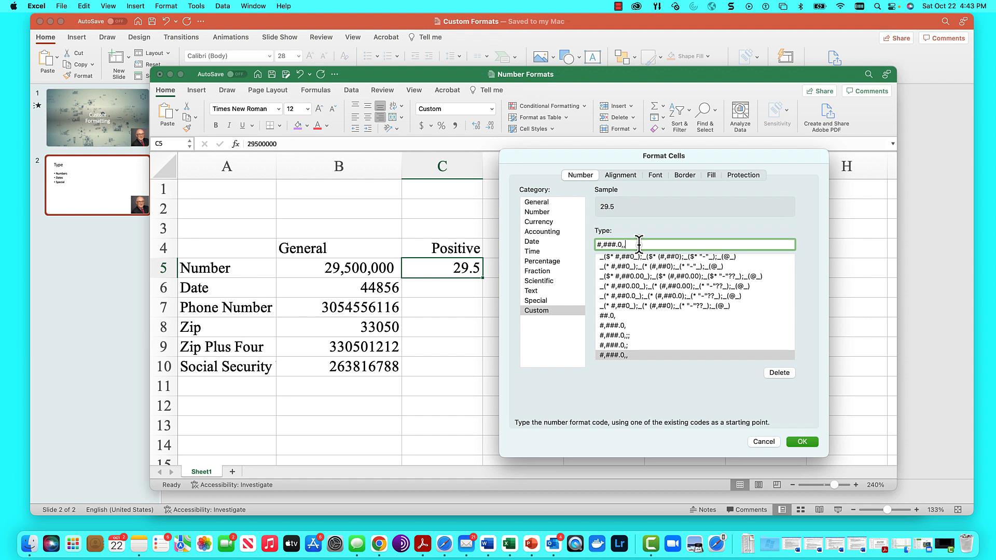
pyautogui.press('BackSpace')
pyautogui.press('BackSpace')
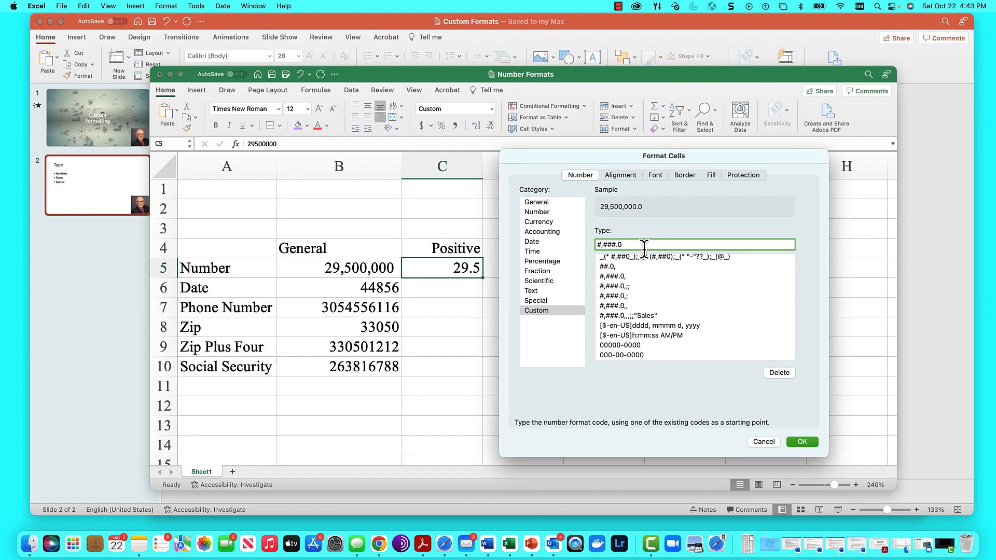
pyautogui.write(',')
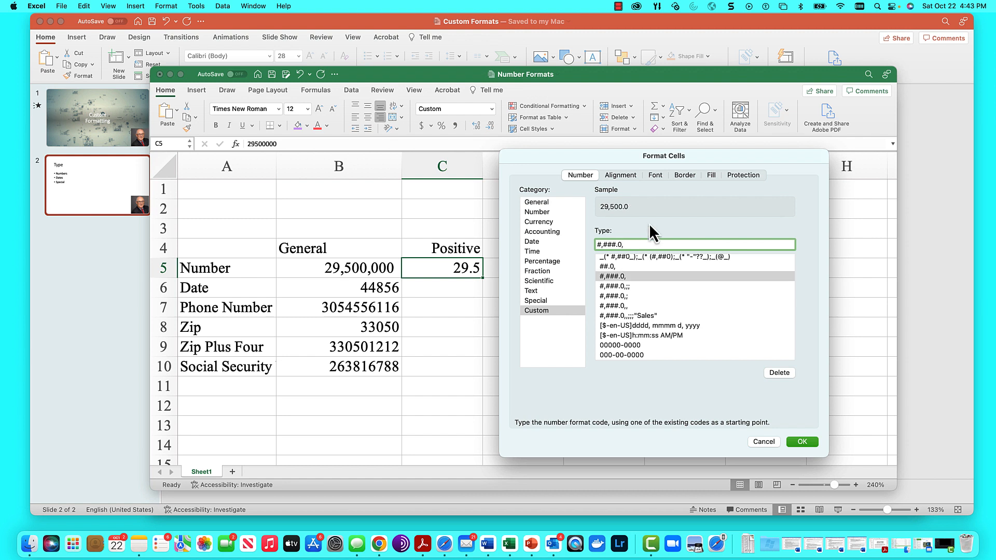
pyautogui.write(',')
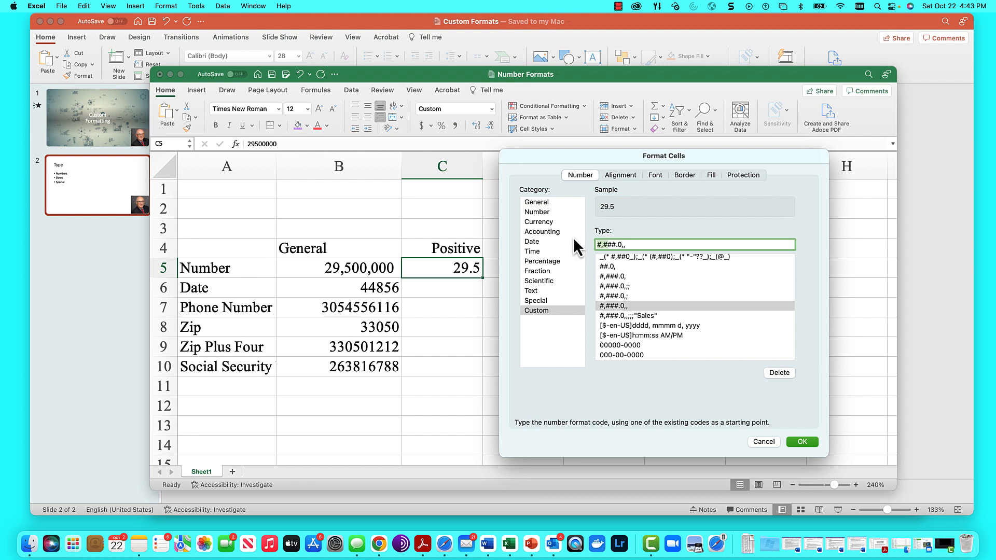
# Retype the leading #, of the format code, append two semicolons to make #,###.0,,;; and apply it to C5.
pyautogui.press('BackSpace')
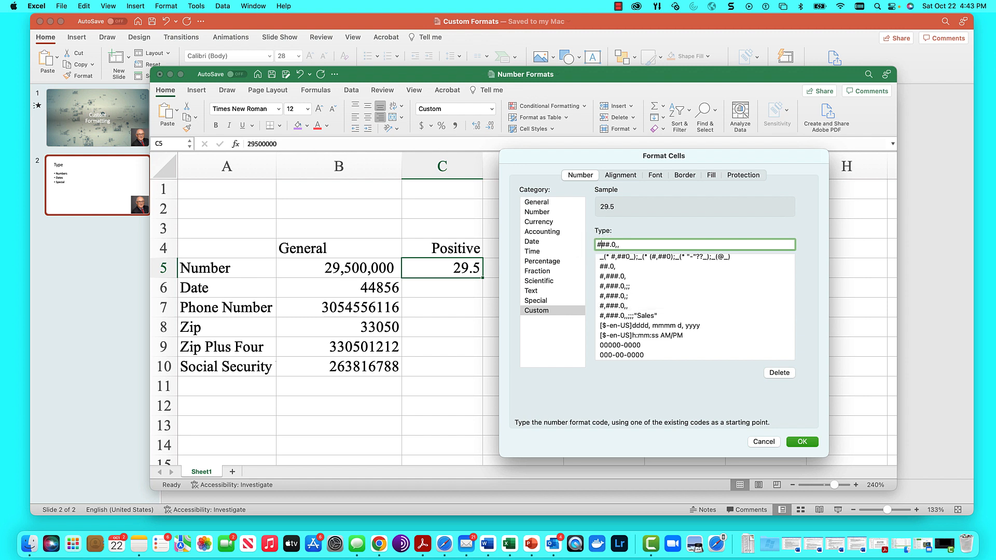
pyautogui.write('#,')
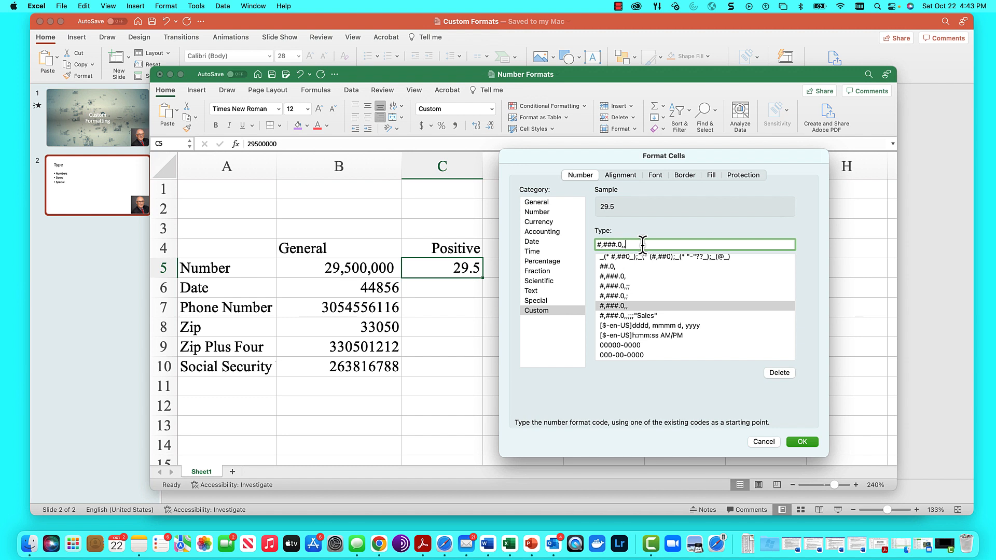
pyautogui.click(658, 247)
pyautogui.write(';')
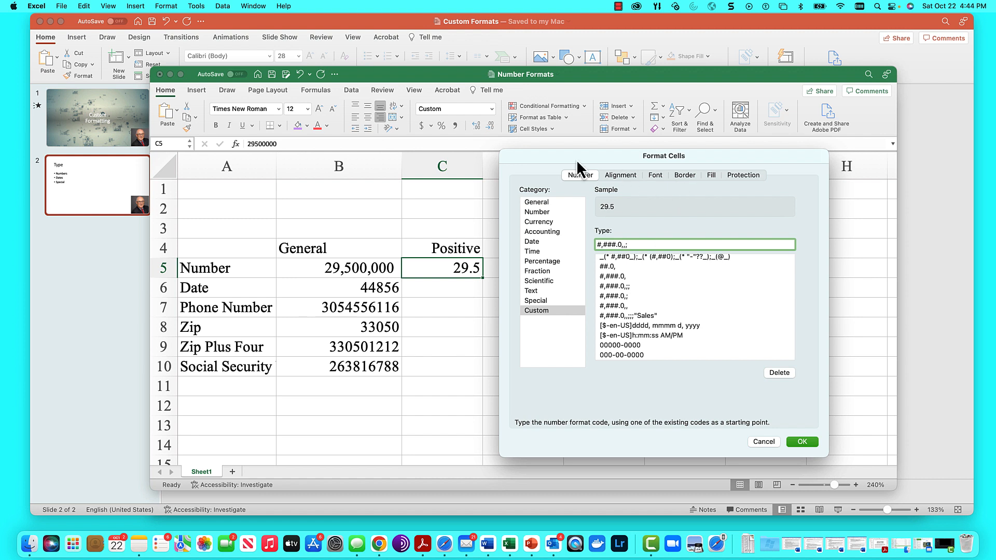
pyautogui.moveTo(577, 160); pyautogui.dragTo(431, 174)
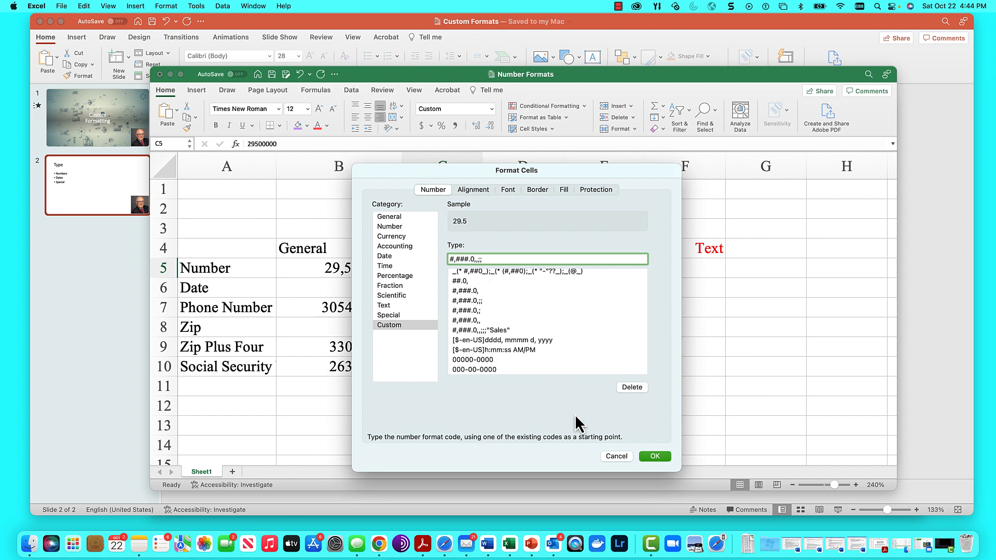
pyautogui.click(648, 457)
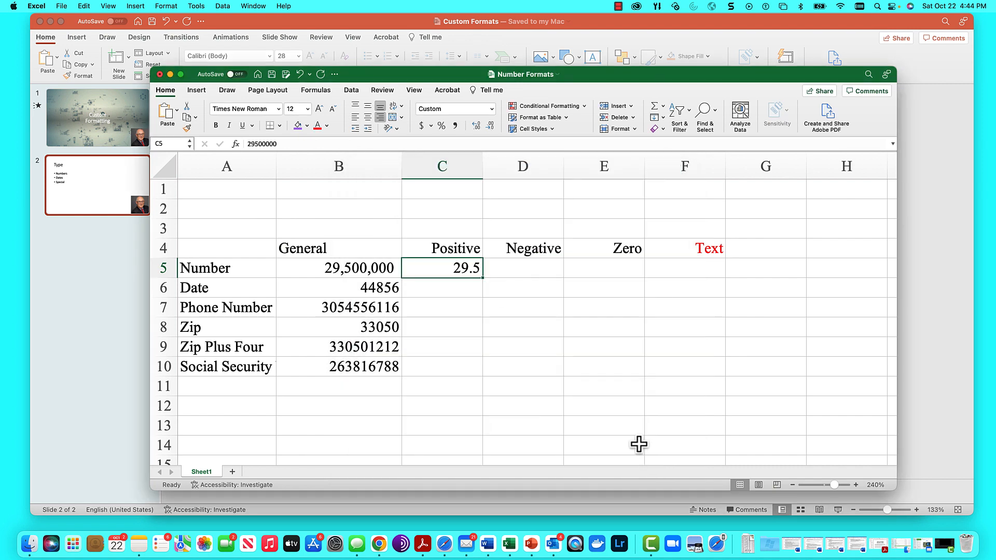
# Examine the custom number format of the Negative value in D5 and close it without changes.
pyautogui.click(525, 271)
pyautogui.rightClick(525, 272)
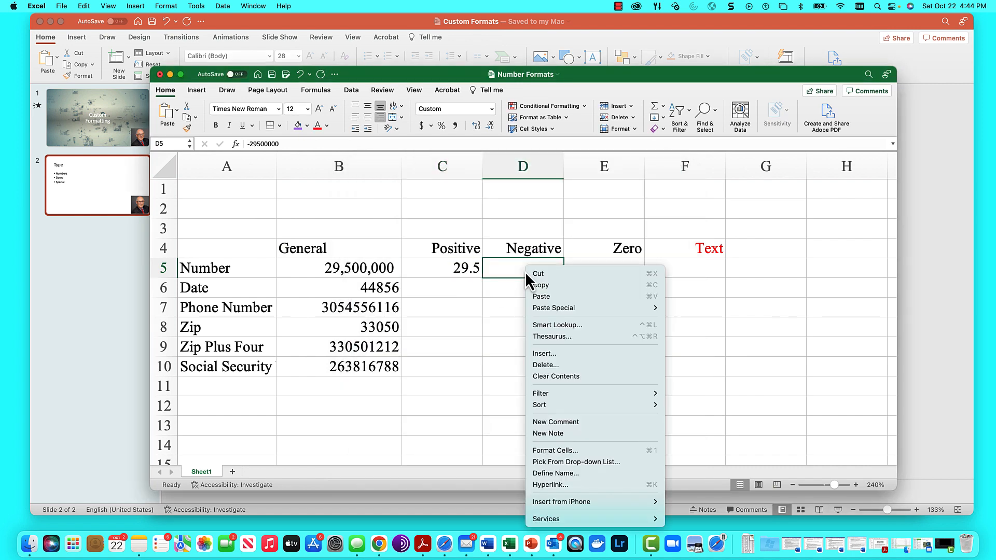
pyautogui.click(574, 451)
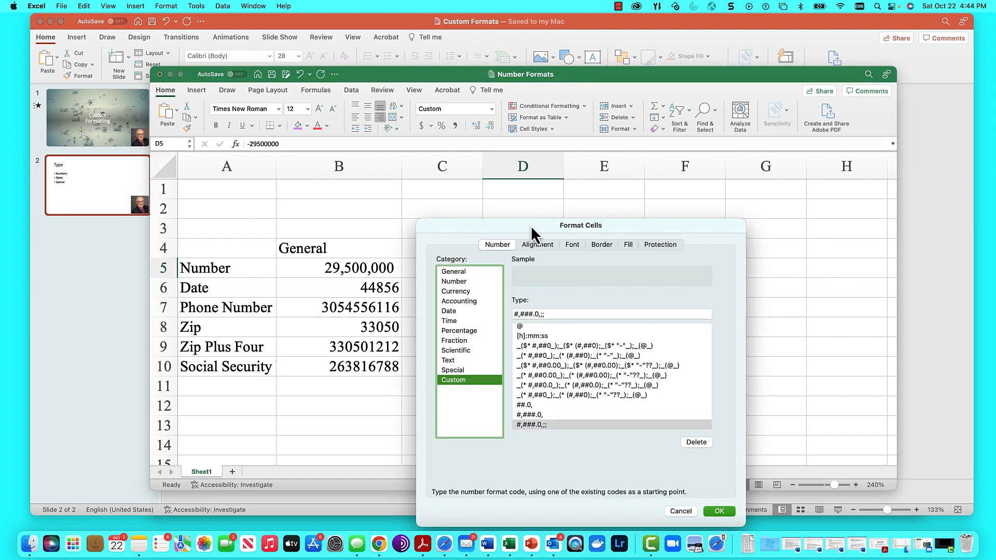
pyautogui.moveTo(530, 226); pyautogui.dragTo(704, 138)
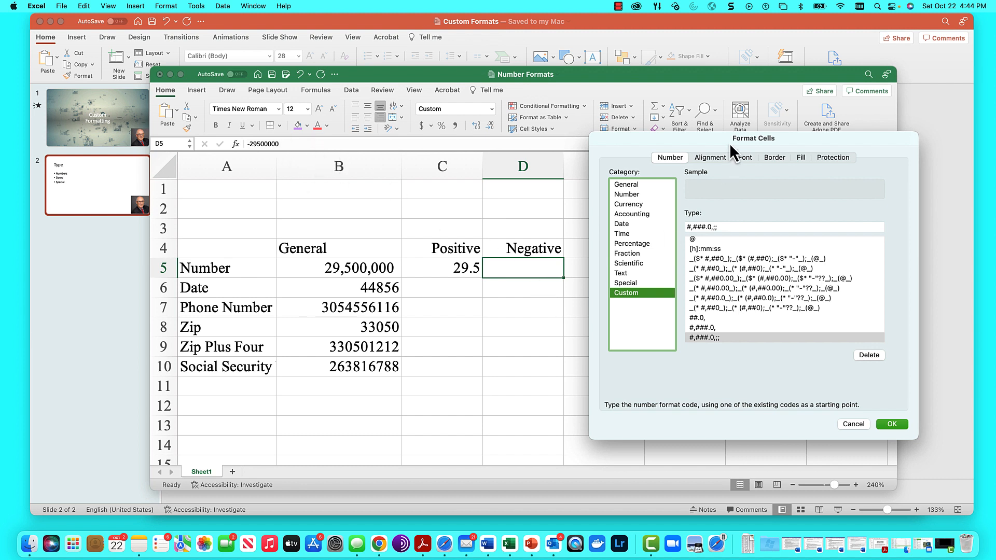
pyautogui.moveTo(729, 142); pyautogui.dragTo(275, 138)
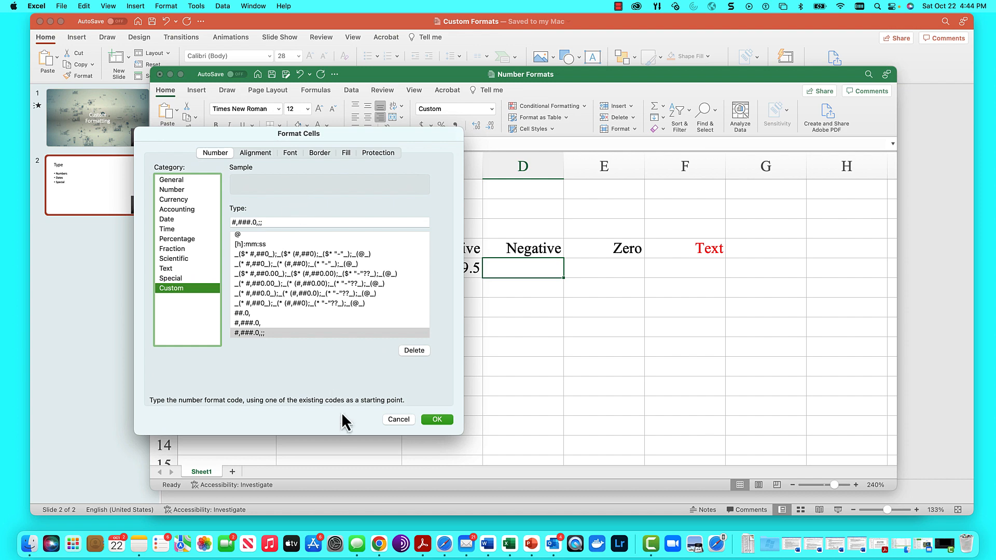
pyautogui.click(397, 421)
# Remove the last semicolon from E5's custom number format, put it back to make #,###.0,;; and apply it.
pyautogui.rightClick(602, 268)
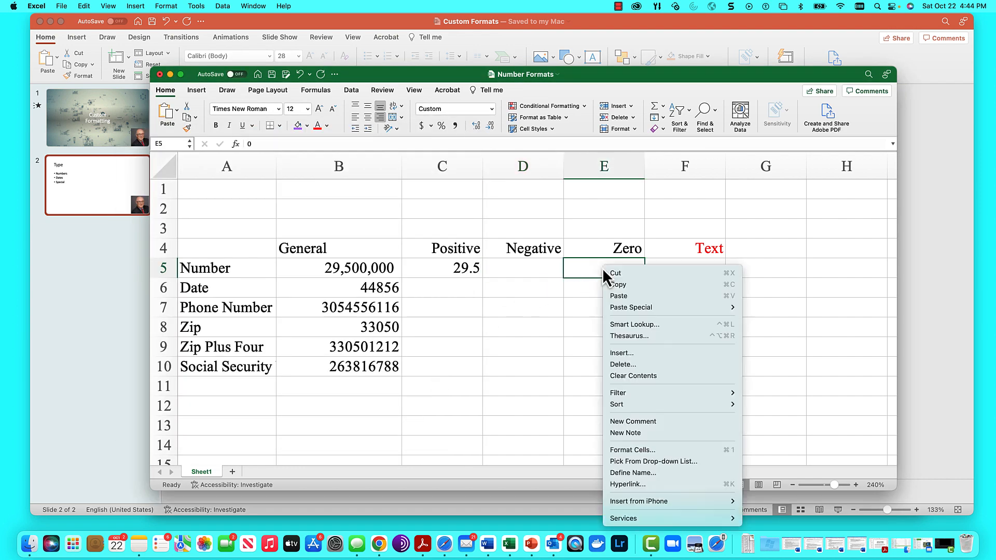
pyautogui.click(627, 449)
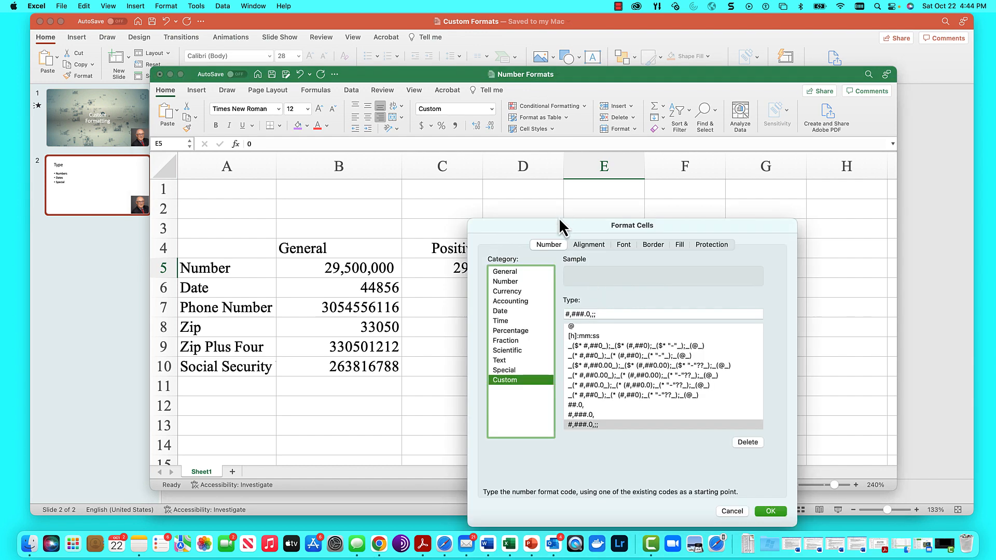
pyautogui.moveTo(558, 227); pyautogui.dragTo(297, 130)
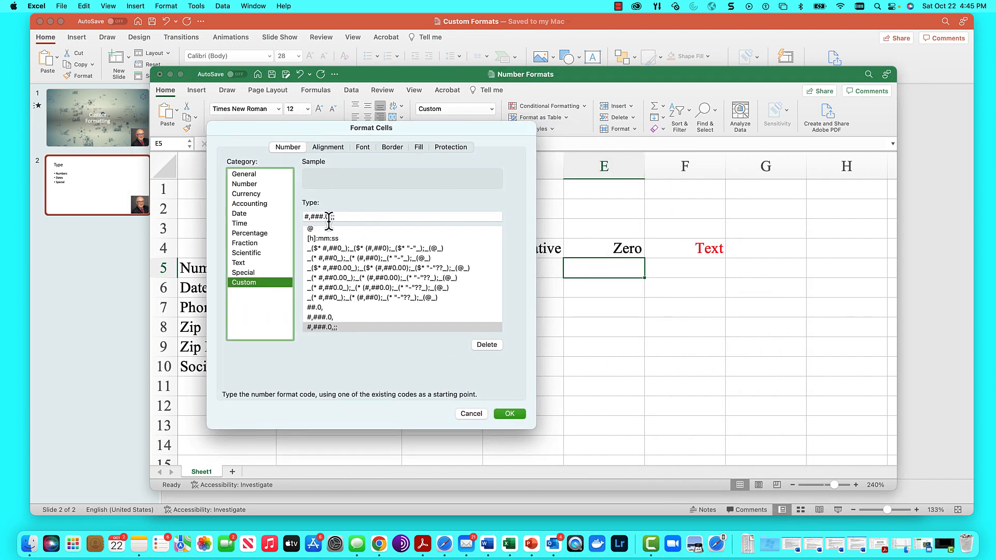
pyautogui.click(343, 215)
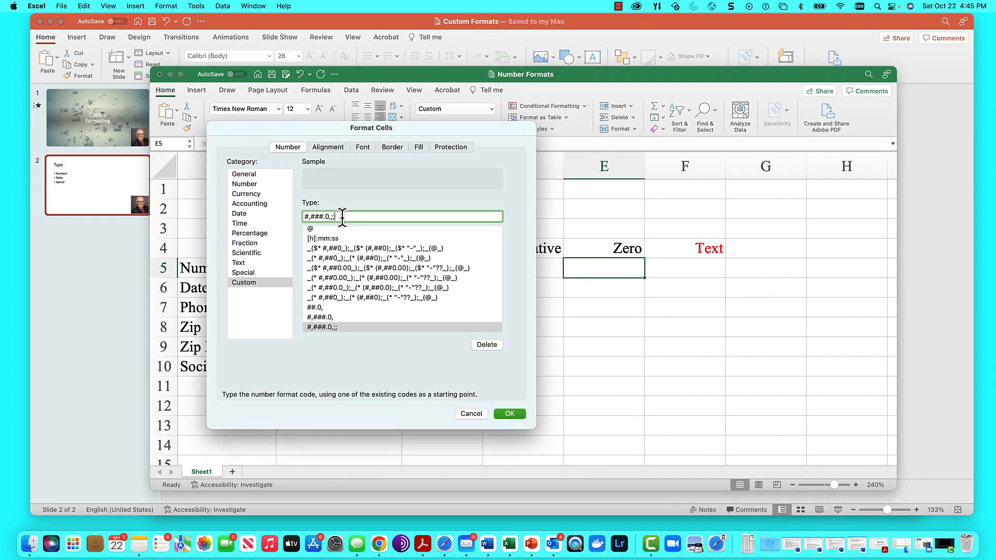
pyautogui.press('BackSpace')
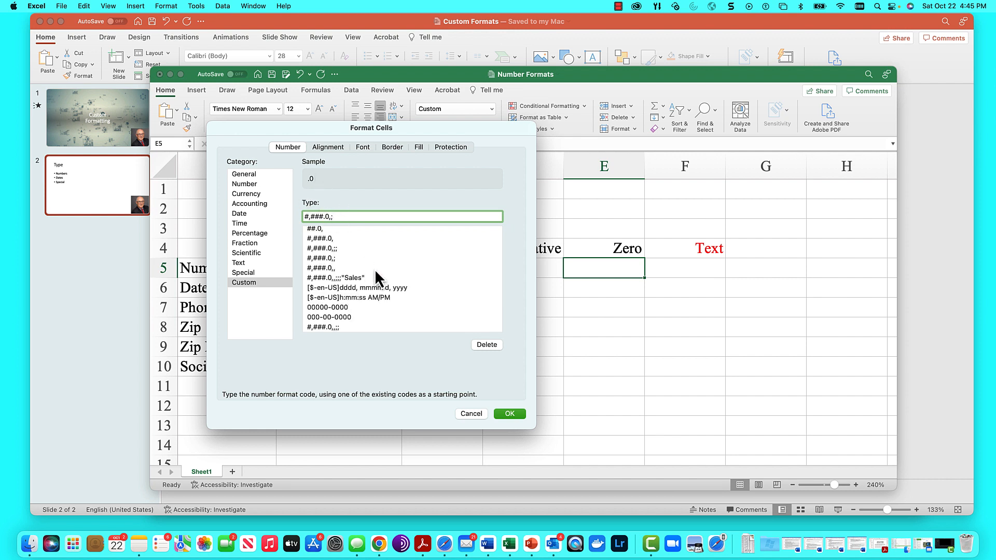
pyautogui.write(';')
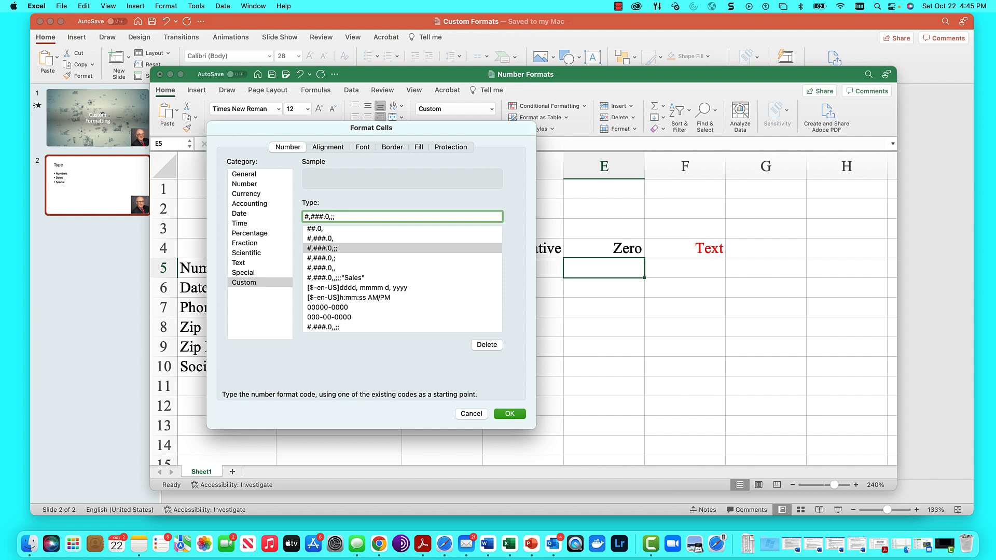
pyautogui.click(508, 413)
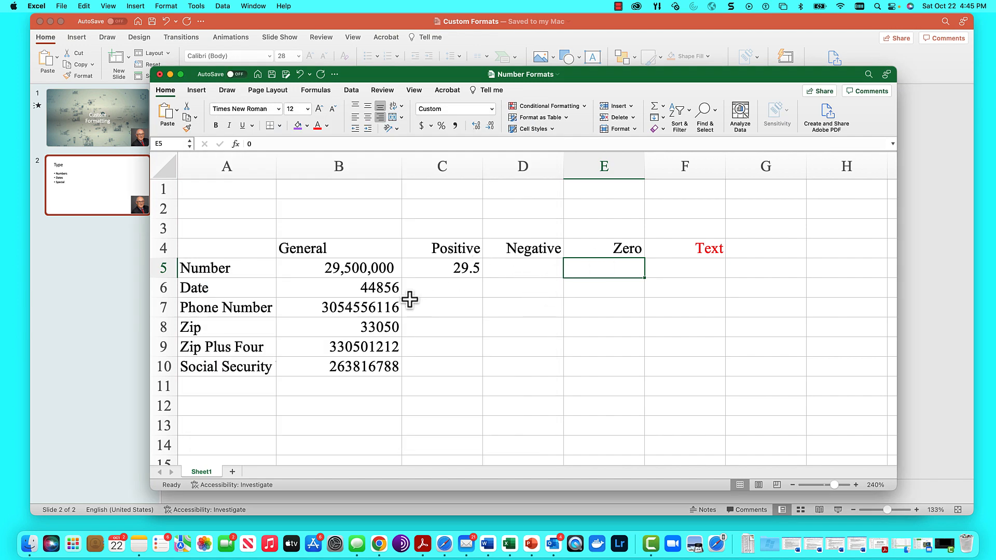
# Format the date value in B6 as Short Date.
pyautogui.click(356, 292)
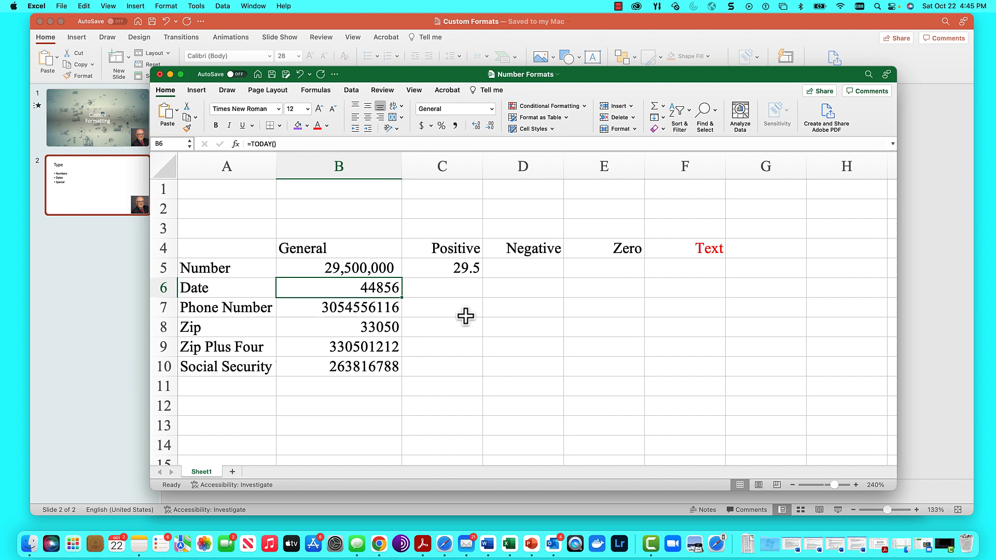
pyautogui.click(492, 111)
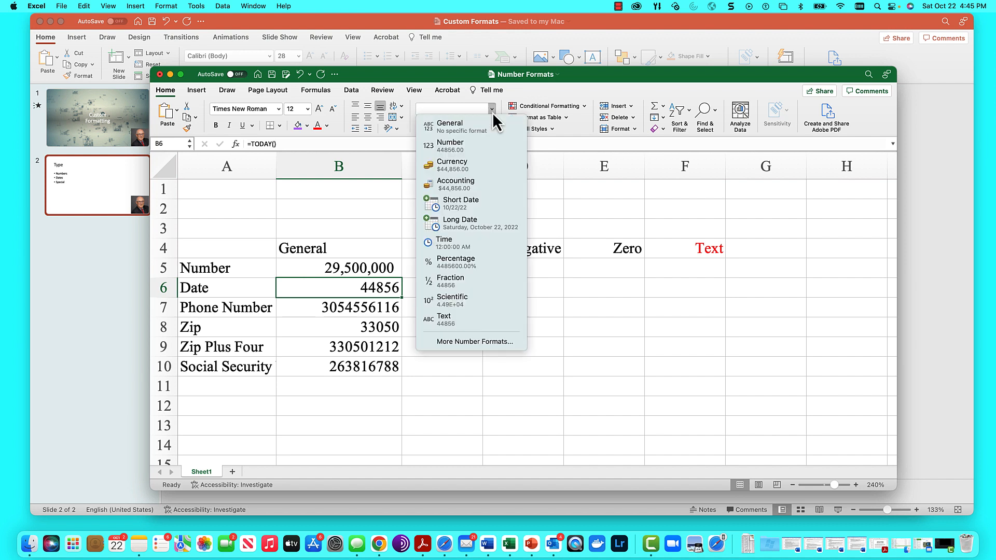
pyautogui.click(480, 207)
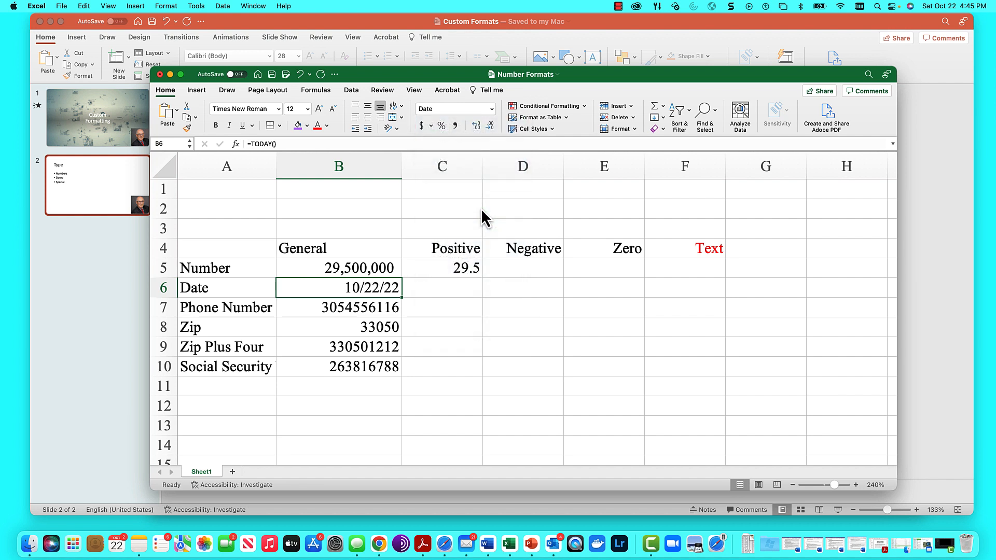
# Switch the date in B6 to a custom number format and extend its month code to mmmm.
pyautogui.rightClick(366, 293)
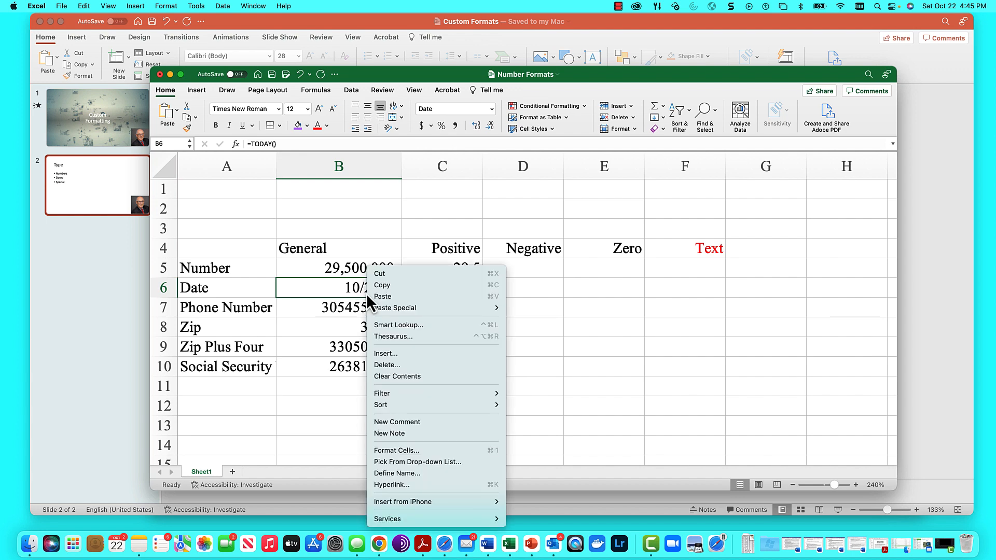
pyautogui.click(428, 449)
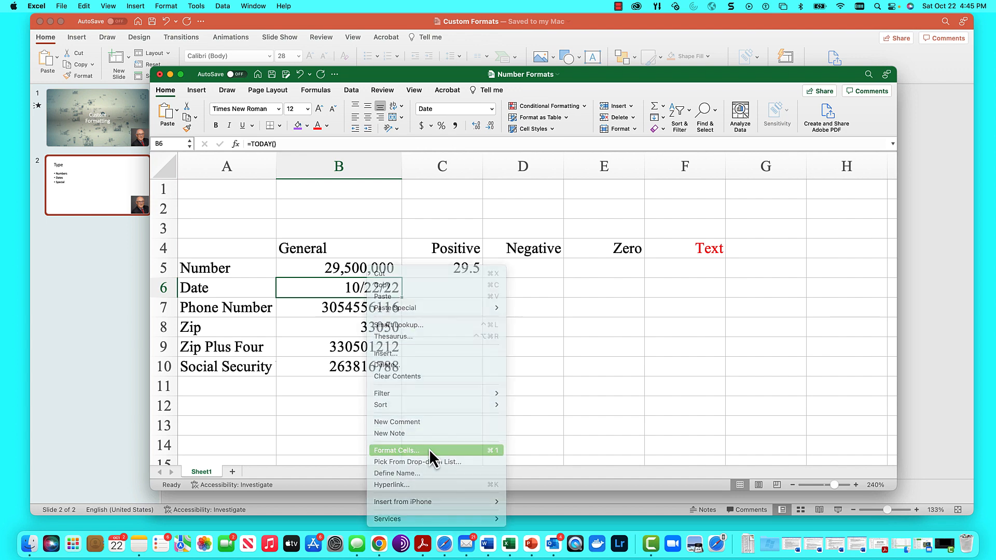
pyautogui.moveTo(375, 226); pyautogui.dragTo(546, 139)
pyautogui.click(482, 290)
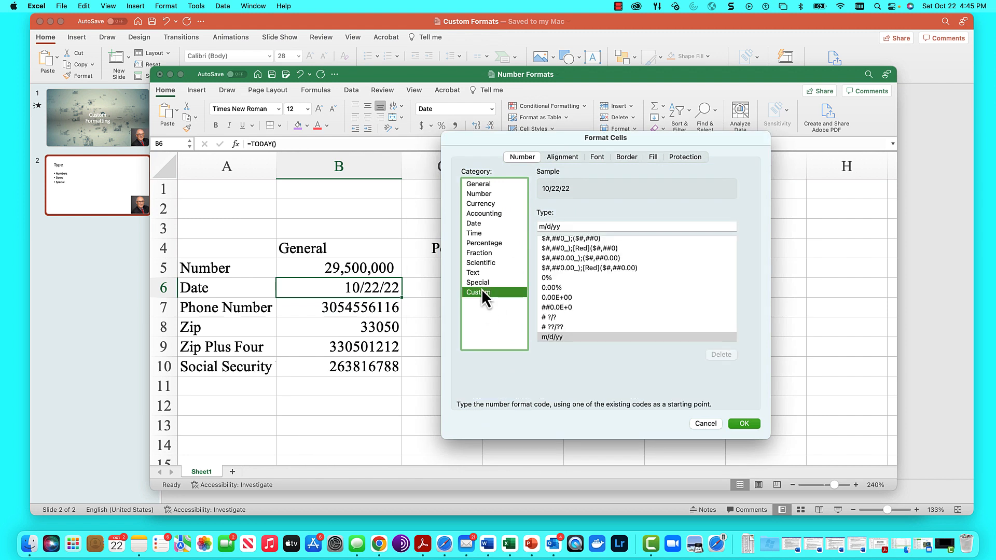
pyautogui.click(544, 227)
pyautogui.write('m')
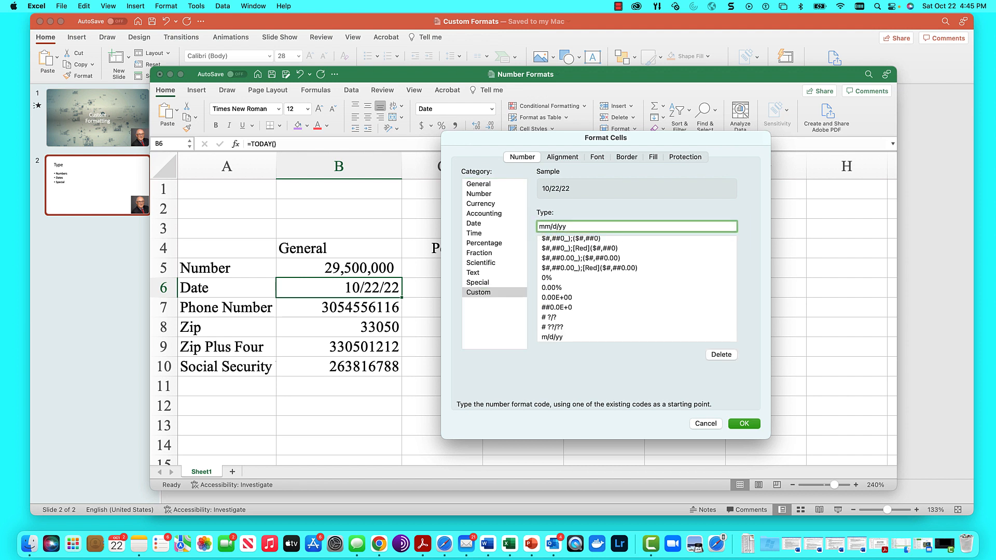
pyautogui.write('mm')
pyautogui.press('BackSpace')
pyautogui.write('m')
# Extend the year code to yyyy and the day code to ddd, and apply the custom format mmmm/ddd/yyyy to B6.
pyautogui.click(598, 225)
pyautogui.write('yy')
pyautogui.write('d')
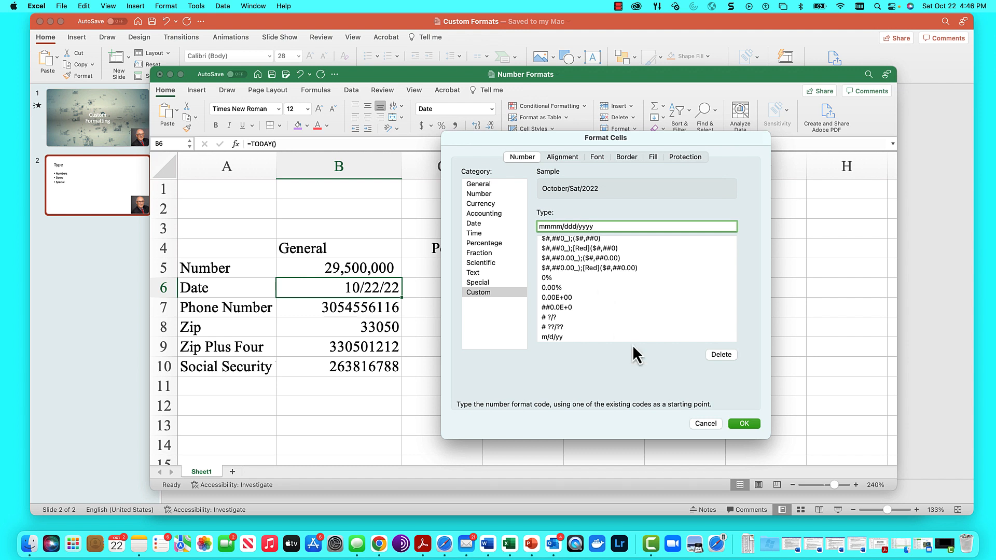
pyautogui.click(743, 424)
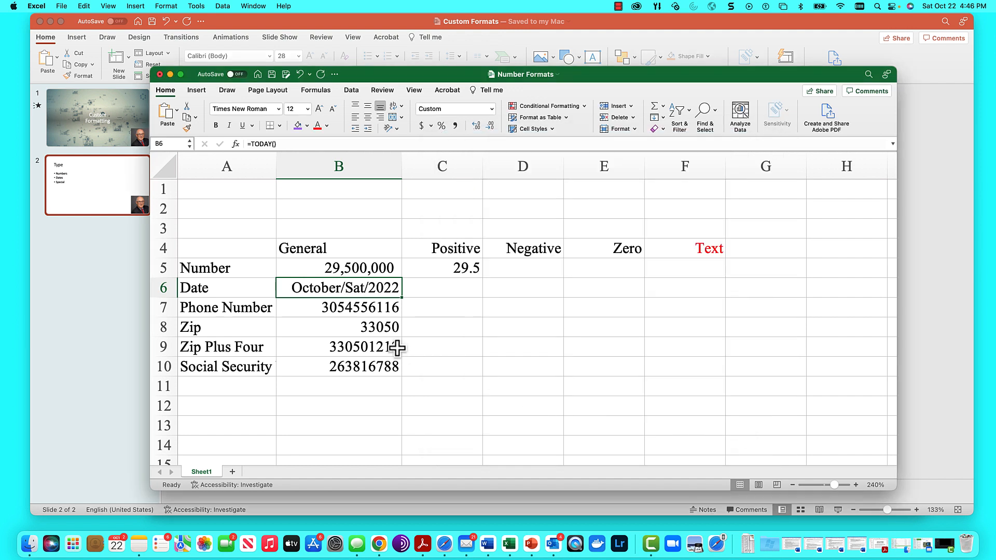
# Format the phone number value in B7 with the Special type Phone Number.
pyautogui.click(354, 311)
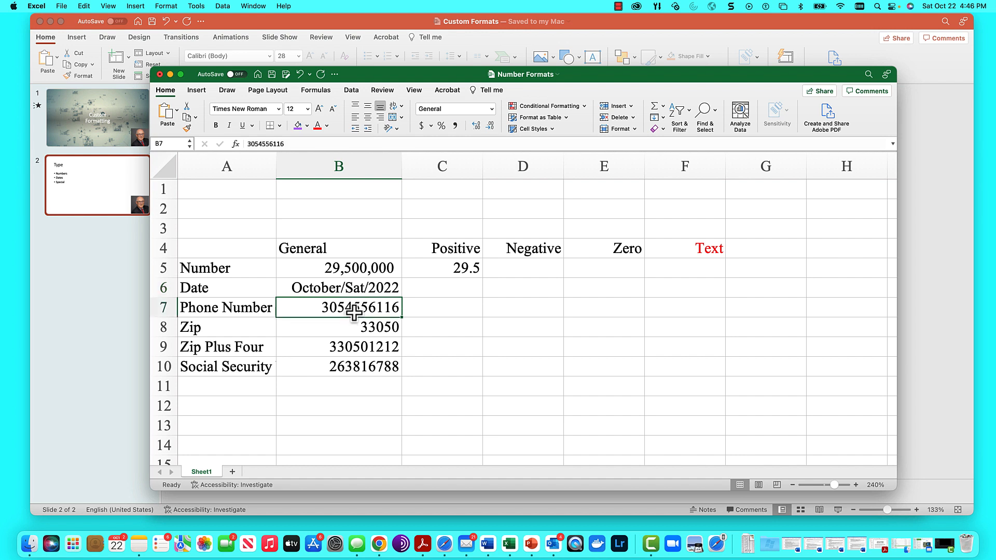
pyautogui.rightClick(368, 307)
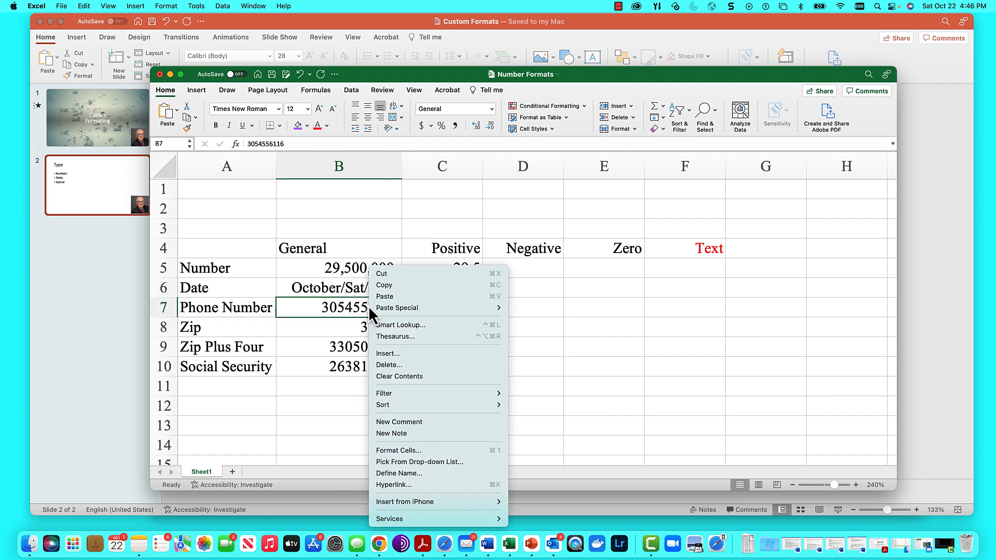
pyautogui.click(450, 449)
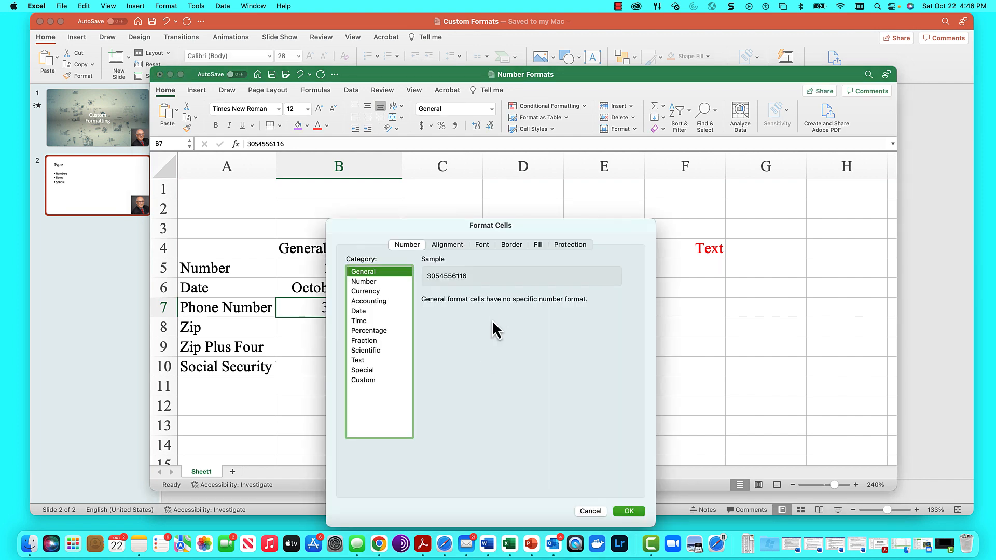
pyautogui.moveTo(424, 224); pyautogui.dragTo(501, 134)
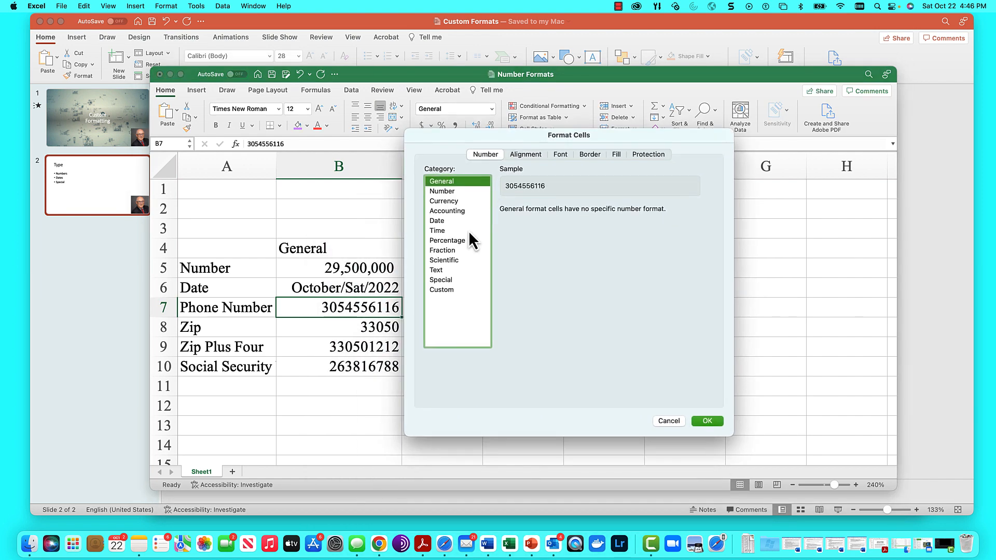
pyautogui.click(449, 282)
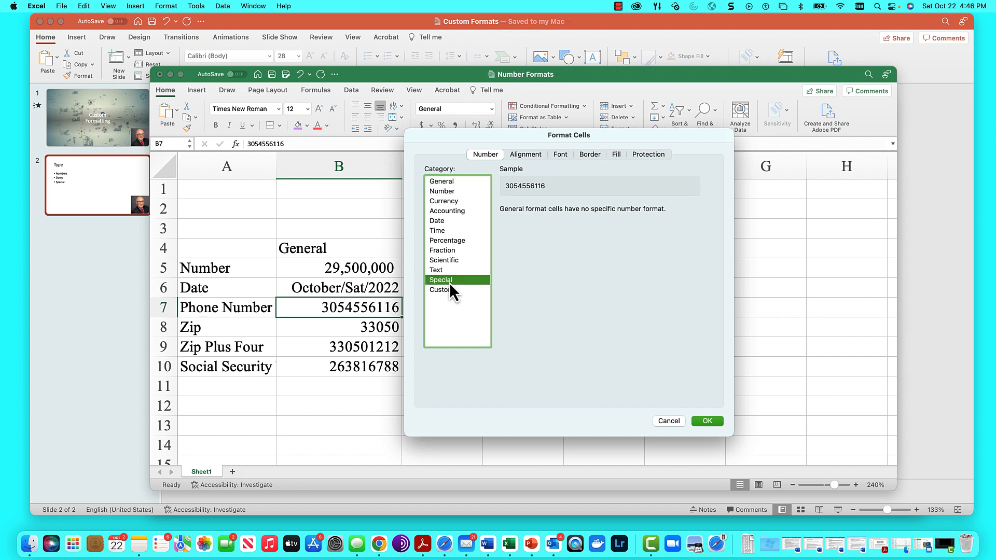
pyautogui.click(552, 243)
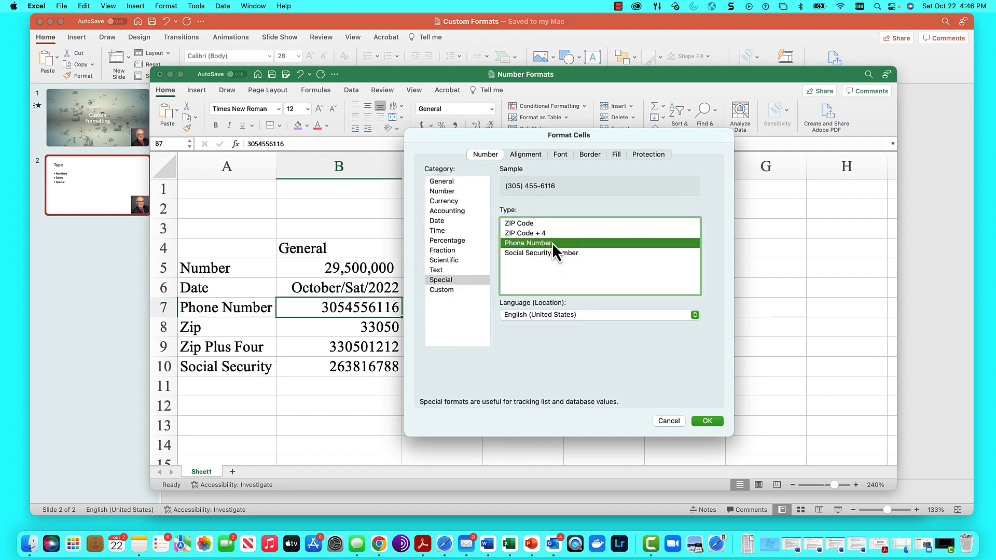
pyautogui.moveTo(503, 134); pyautogui.dragTo(593, 126)
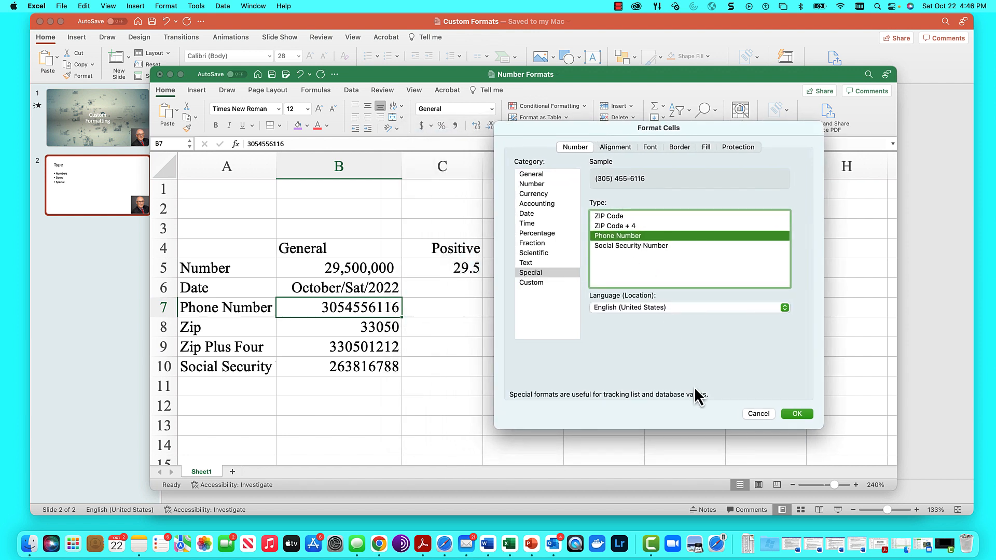
pyautogui.click(804, 413)
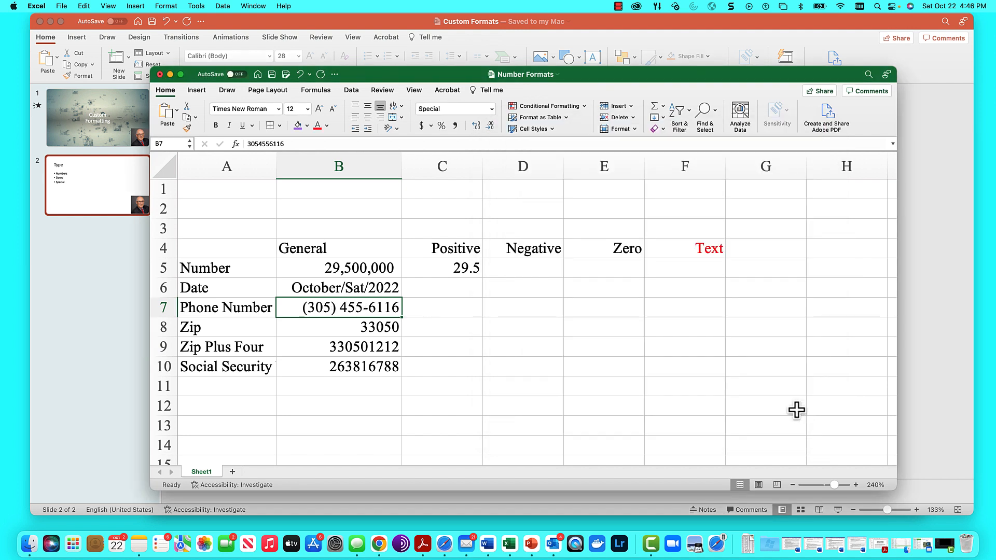
# Format the Zip value in B8 with the Special type ZIP Code.
pyautogui.click(364, 332)
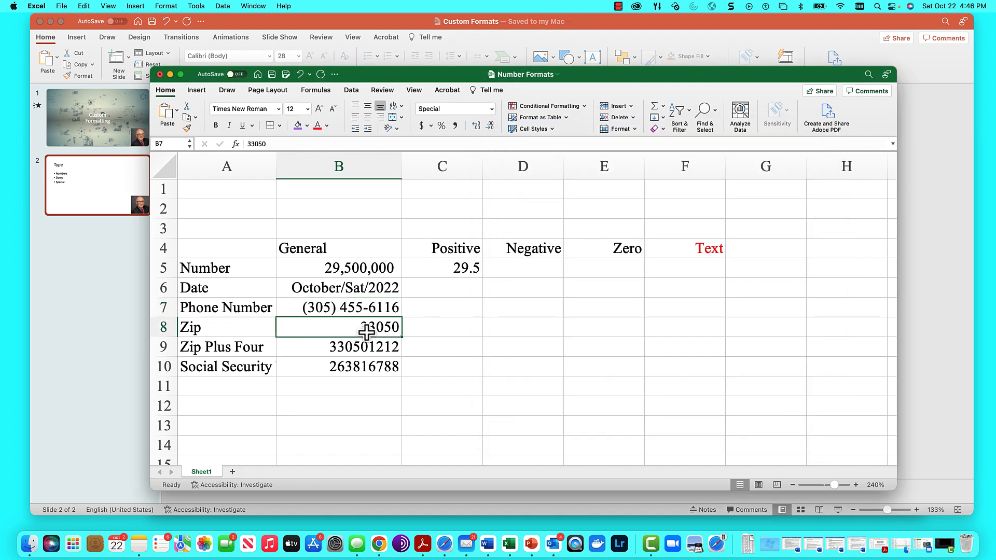
pyautogui.rightClick(368, 330)
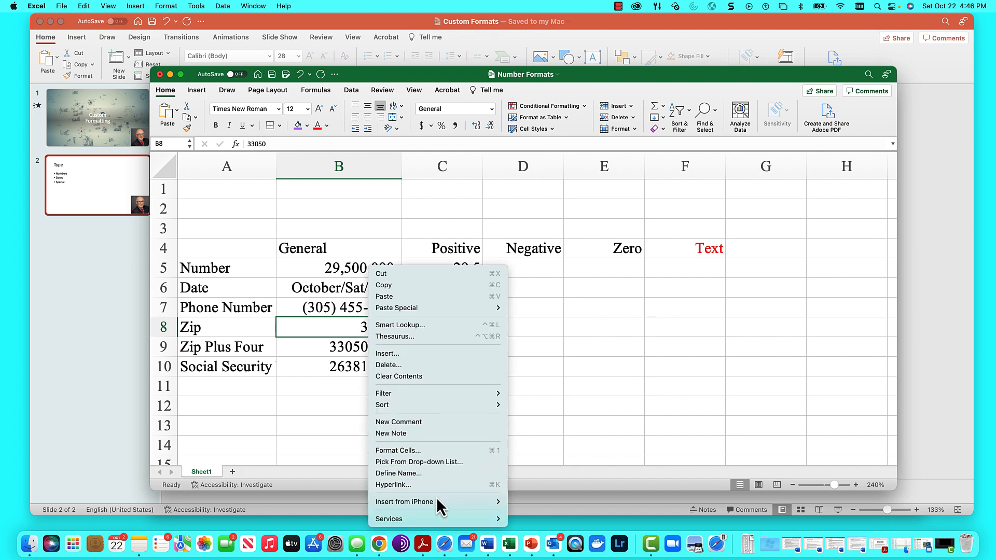
pyautogui.click(428, 449)
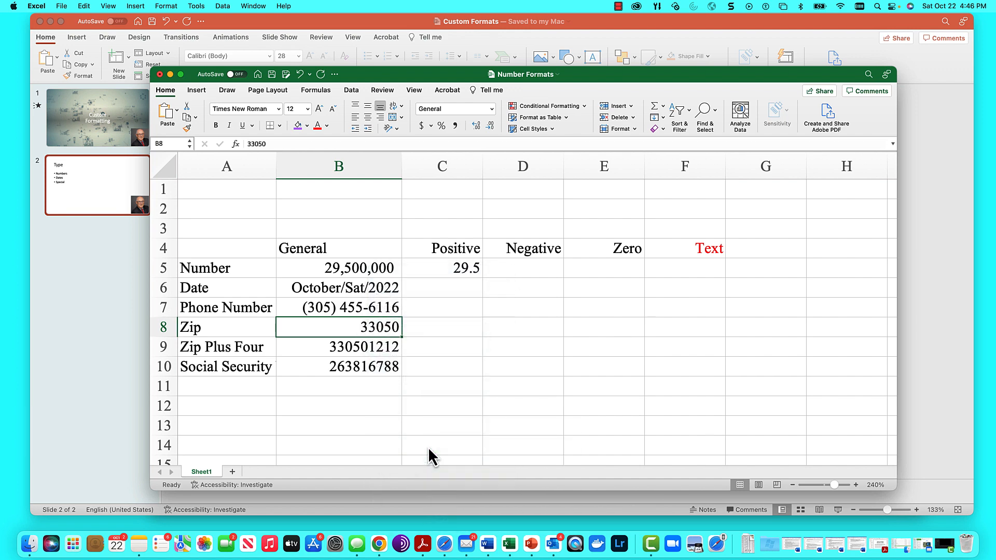
pyautogui.moveTo(382, 227); pyautogui.dragTo(531, 150)
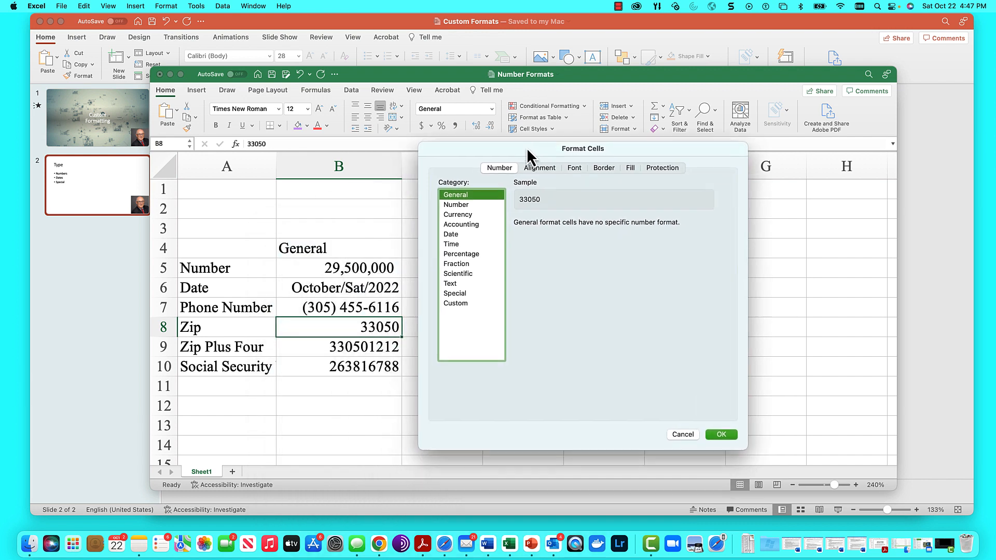
pyautogui.click(455, 294)
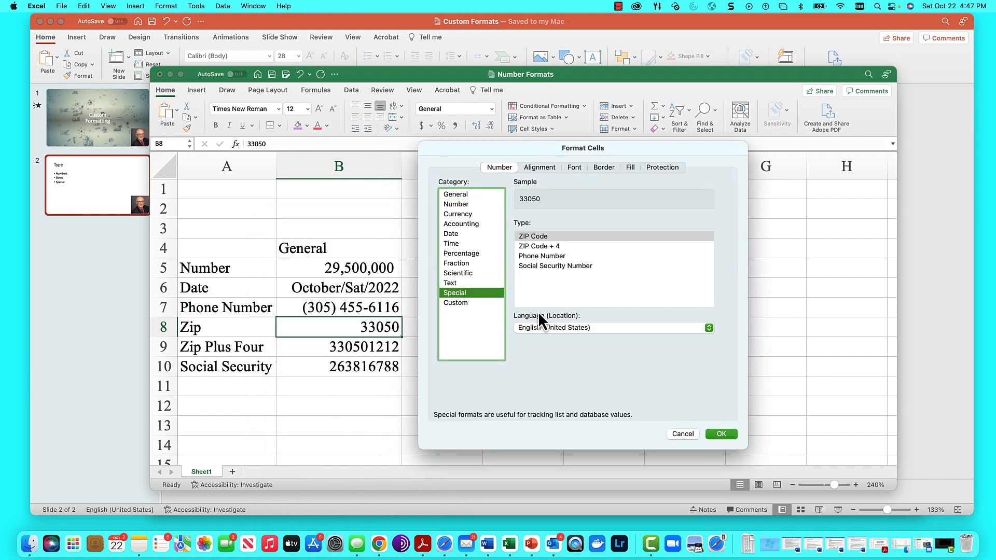
pyautogui.click(533, 236)
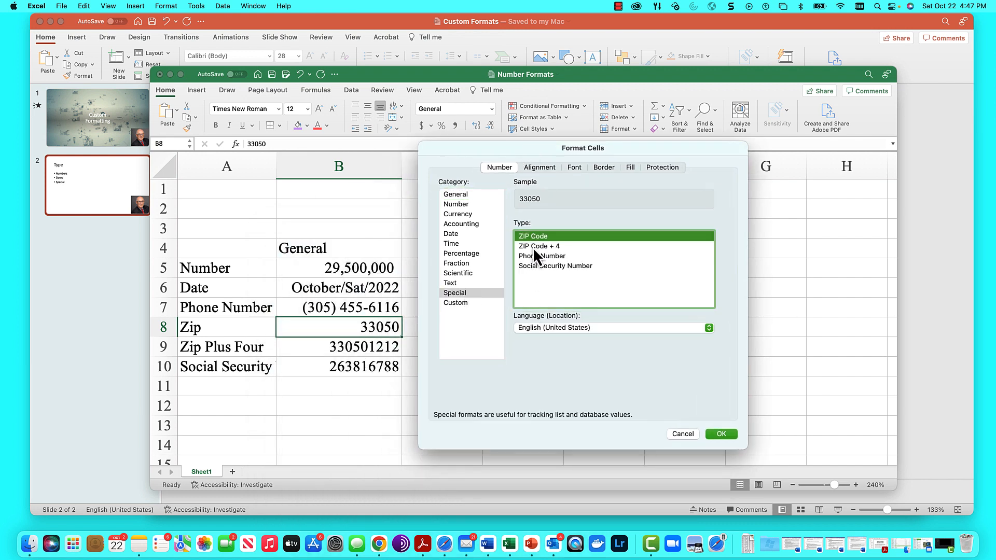
pyautogui.click(719, 433)
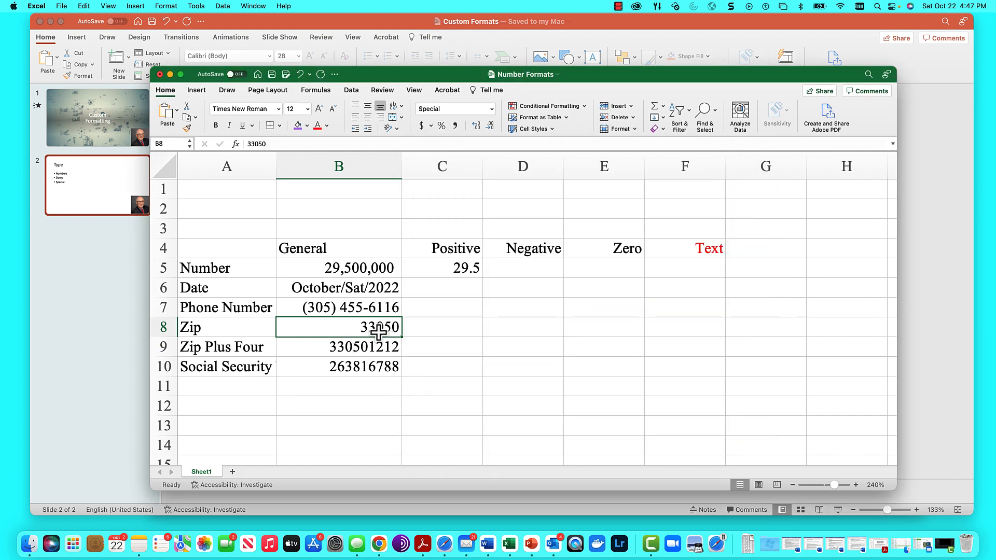
# Format the Zip Plus Four value in B9 with the Special type ZIP Code + 4.
pyautogui.click(368, 347)
pyautogui.rightClick(368, 348)
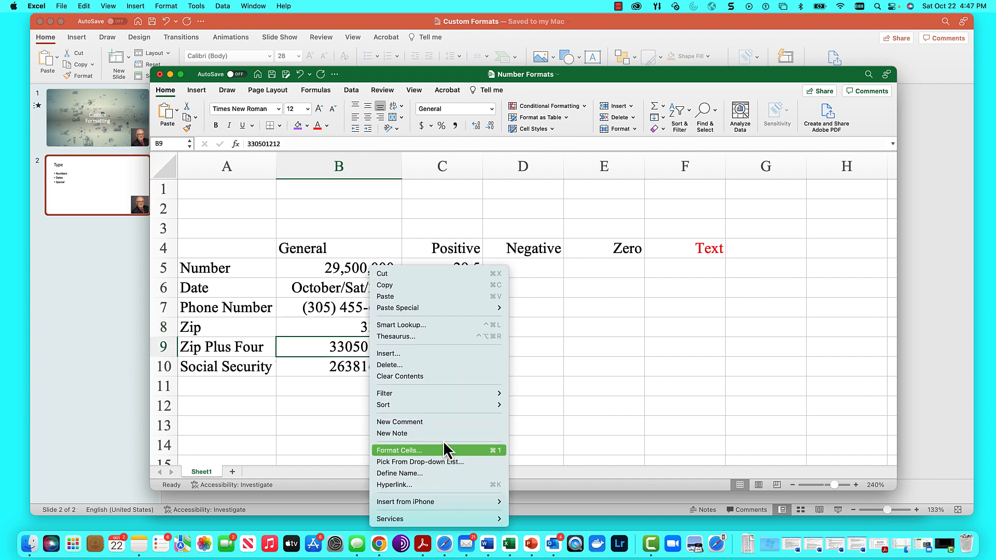
pyautogui.moveTo(438, 397)
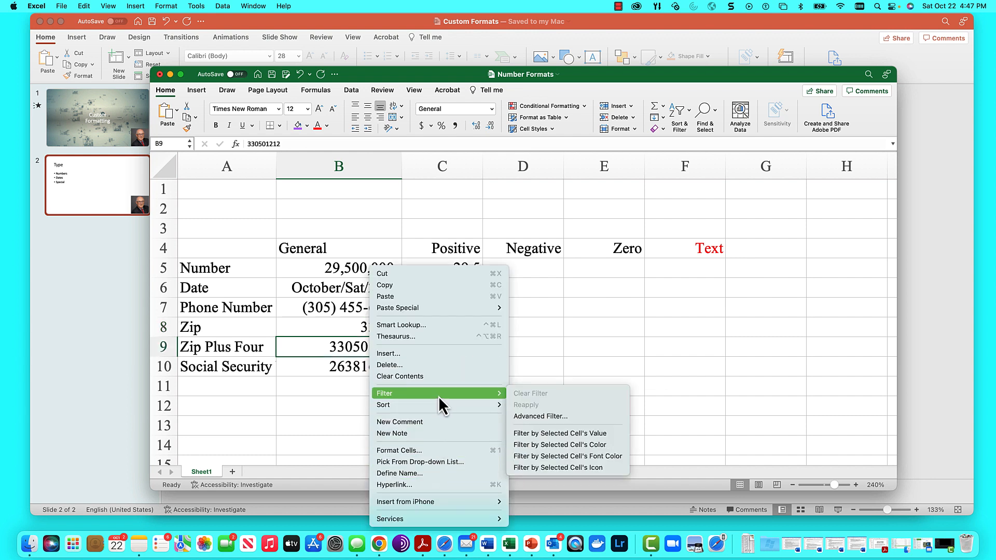
pyautogui.click(439, 450)
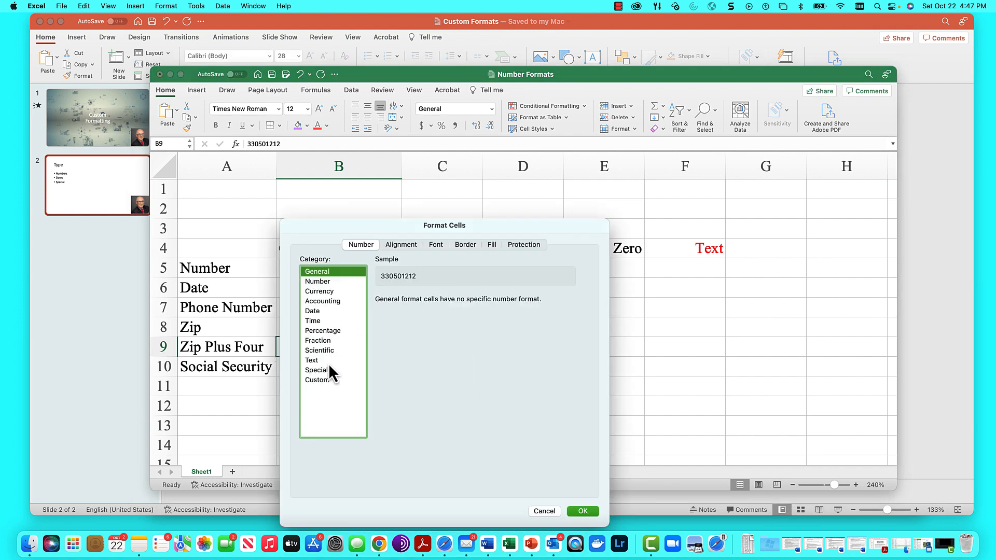
pyautogui.click(320, 370)
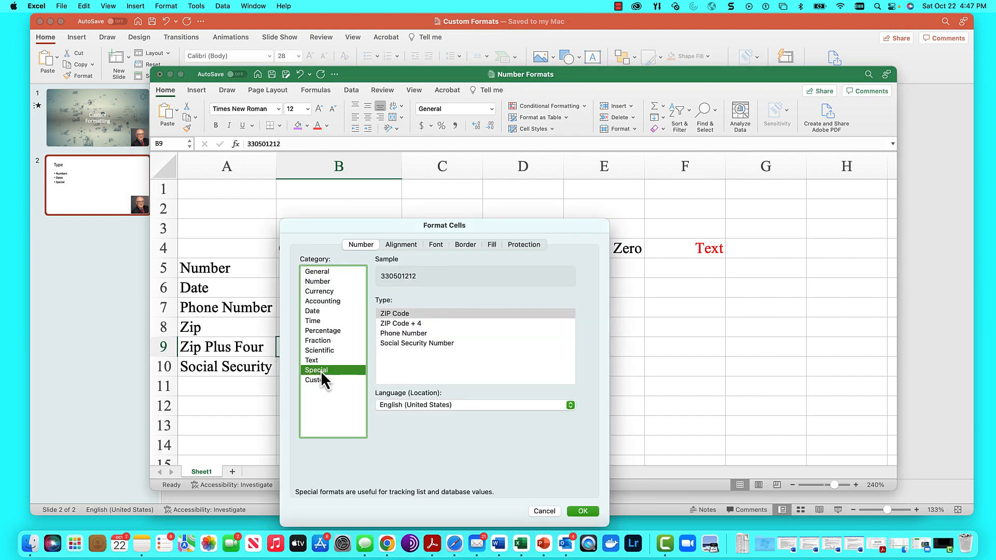
pyautogui.click(393, 325)
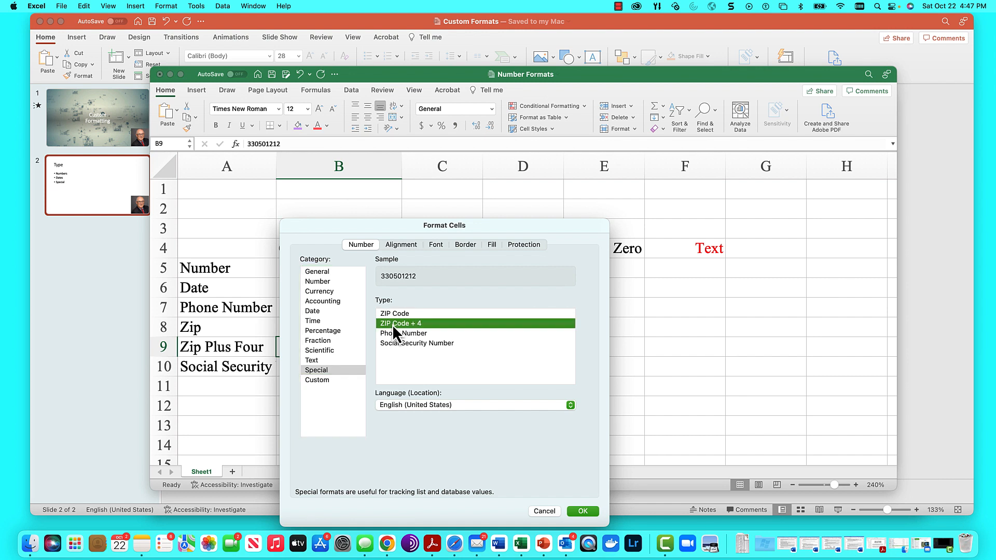
pyautogui.click(582, 512)
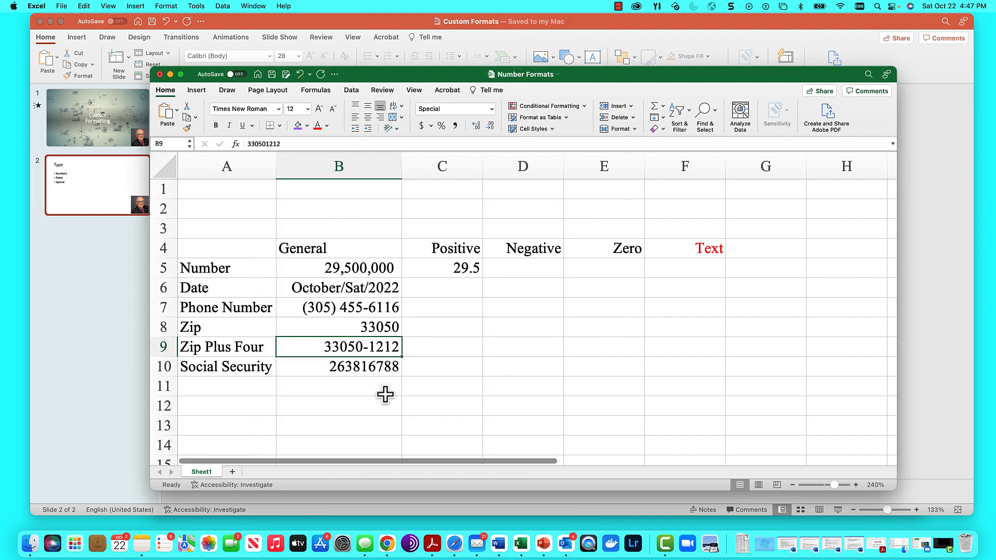
# Format the Social Security value in B10 with the Special type Social Security Number.
pyautogui.click(354, 370)
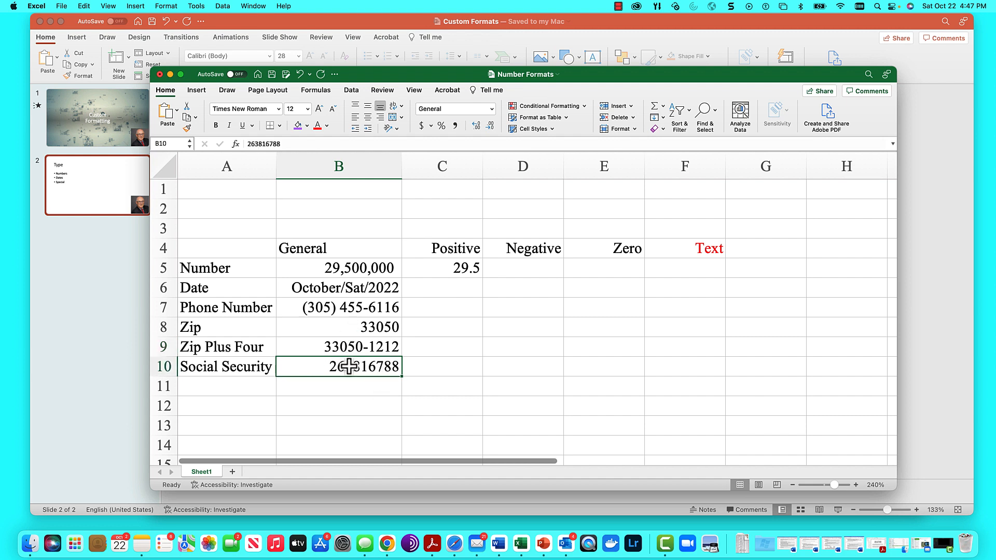
pyautogui.rightClick(312, 366)
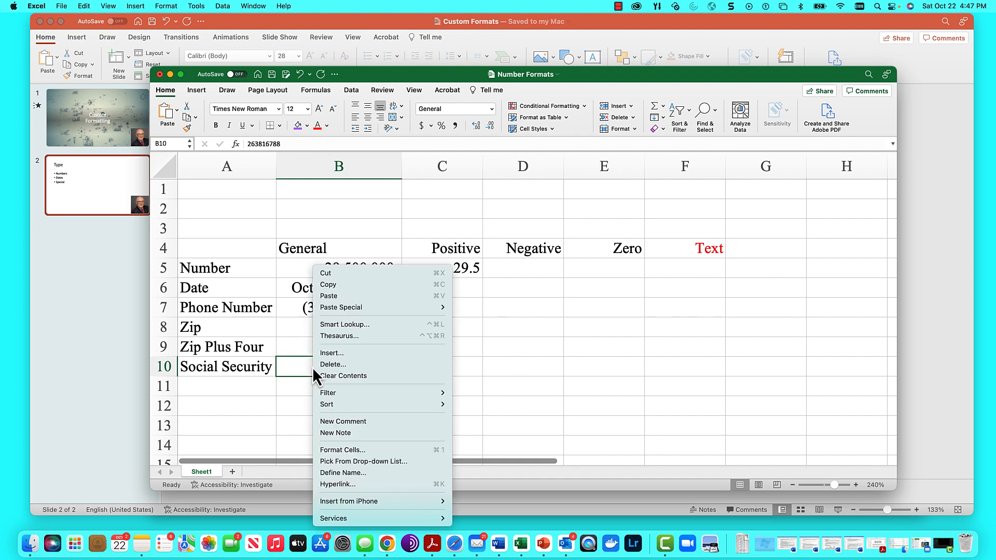
pyautogui.click(371, 451)
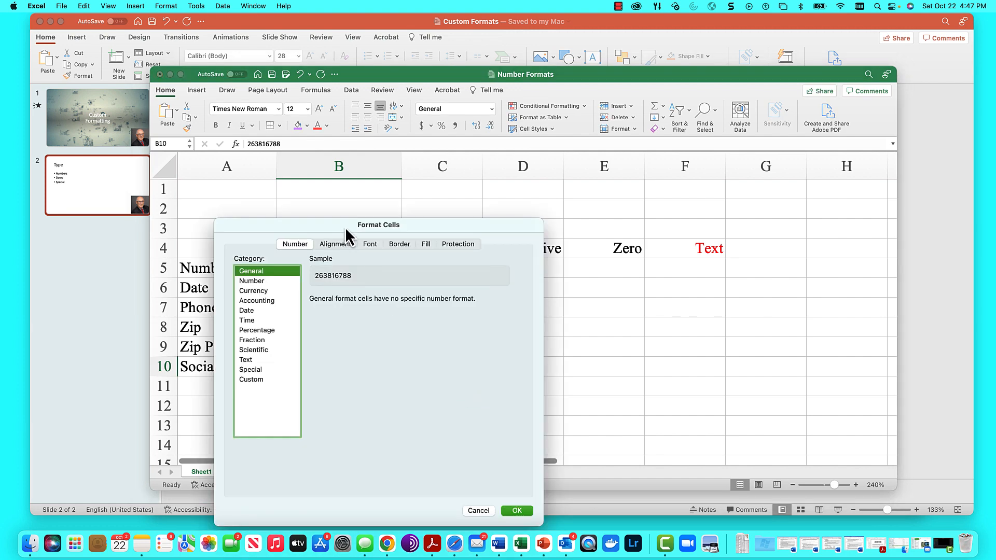
pyautogui.moveTo(345, 226); pyautogui.dragTo(528, 149)
pyautogui.click(444, 292)
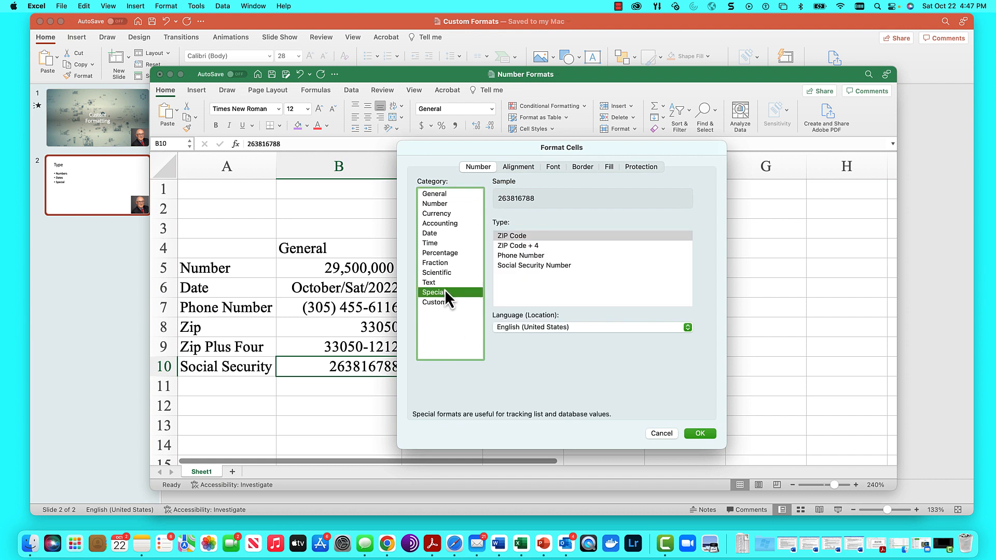
pyautogui.click(505, 265)
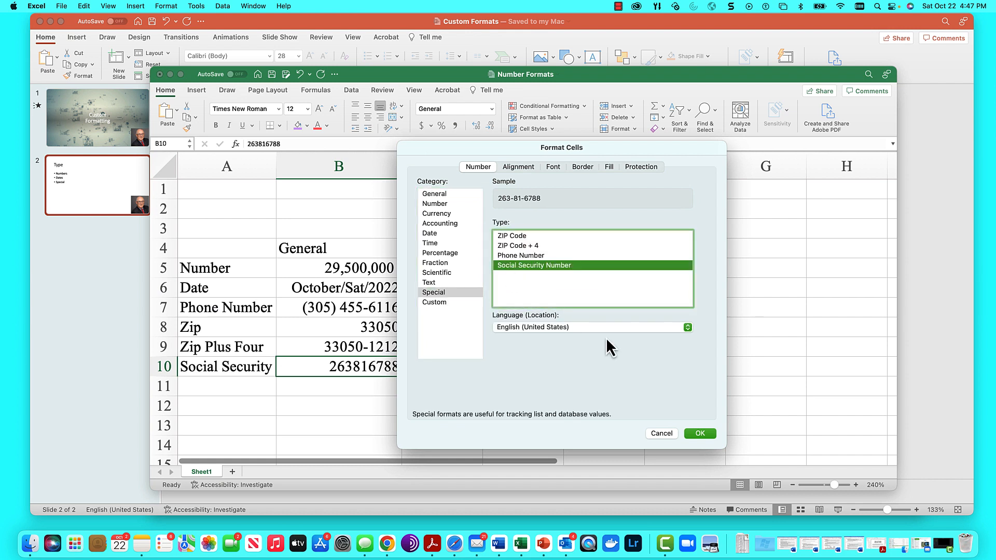
pyautogui.click(695, 432)
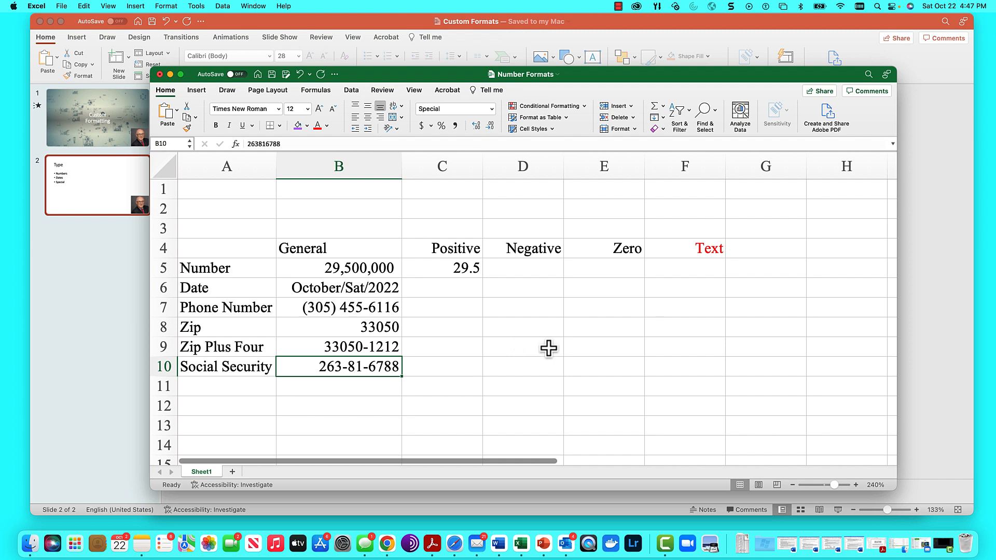
pyautogui.click(459, 267)
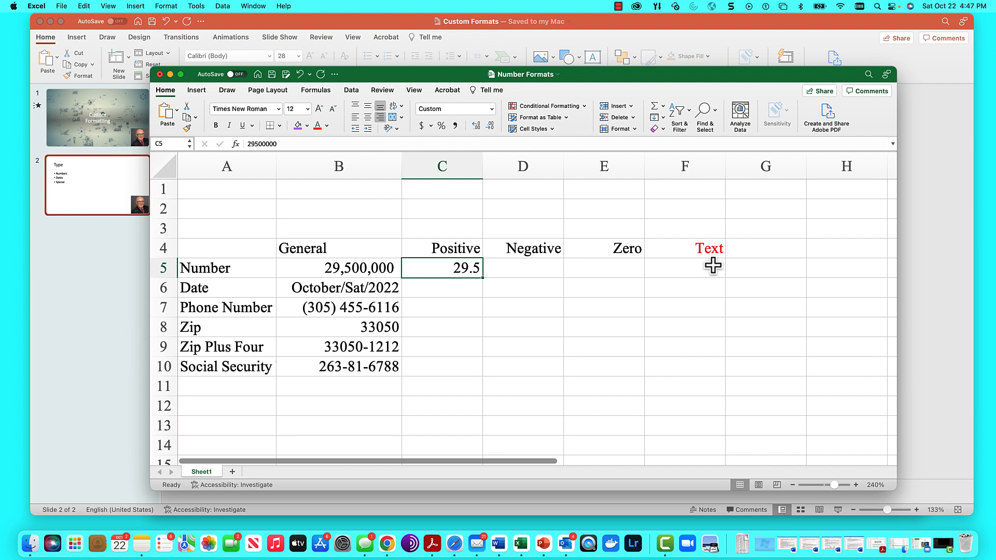
pyautogui.click(345, 289)
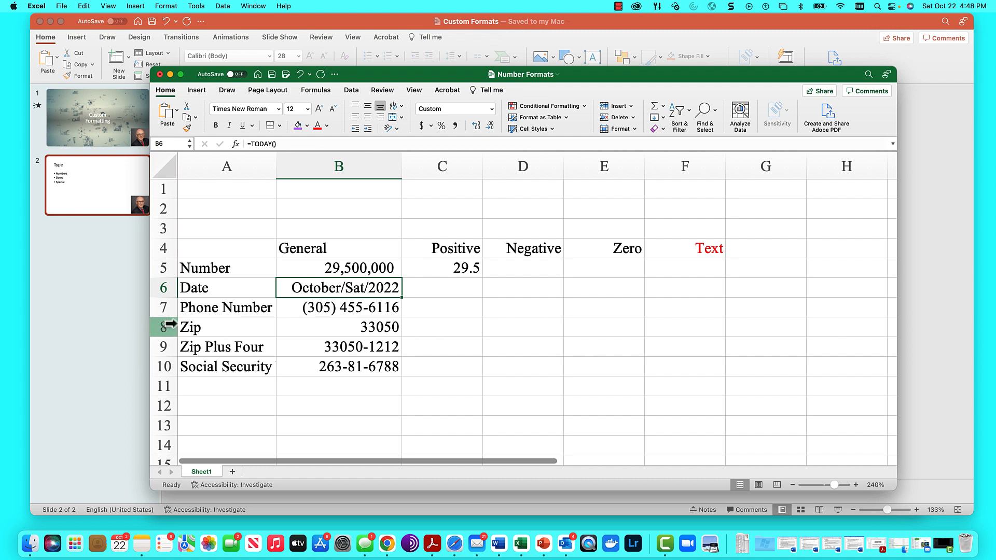
pyautogui.click(220, 243)
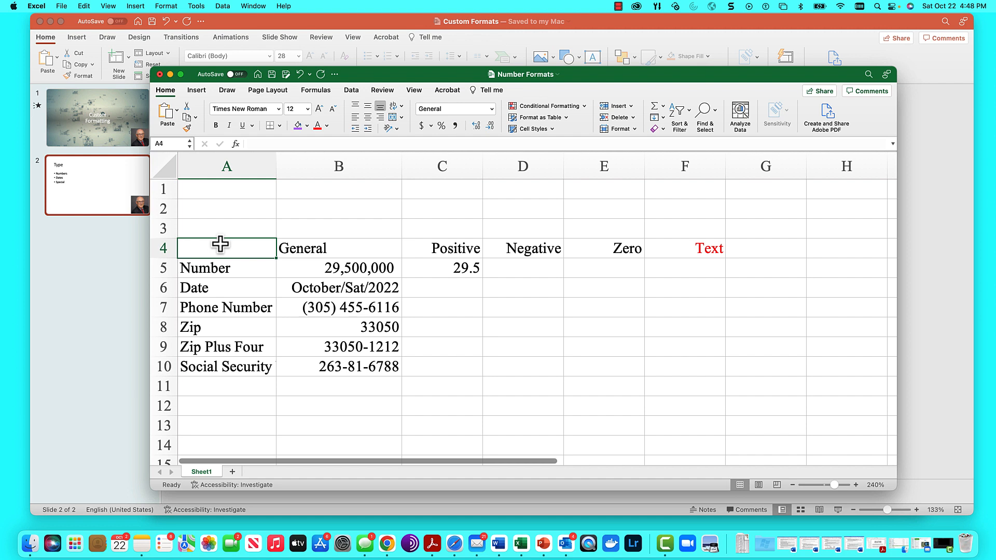